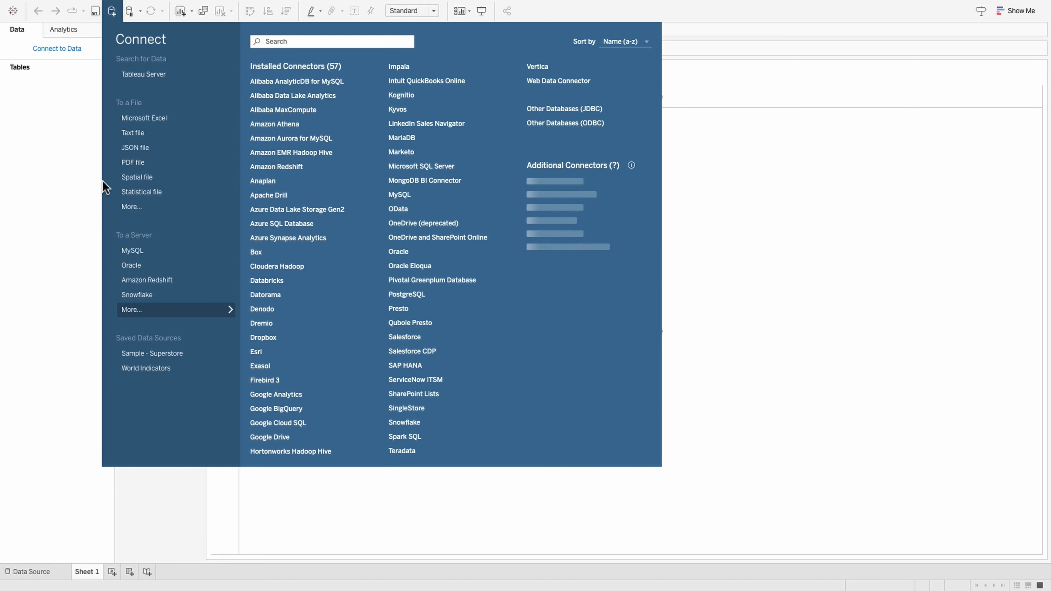
# Step: Load the World Indicators saved data source into Sheet 1
pyautogui.click(142, 369)
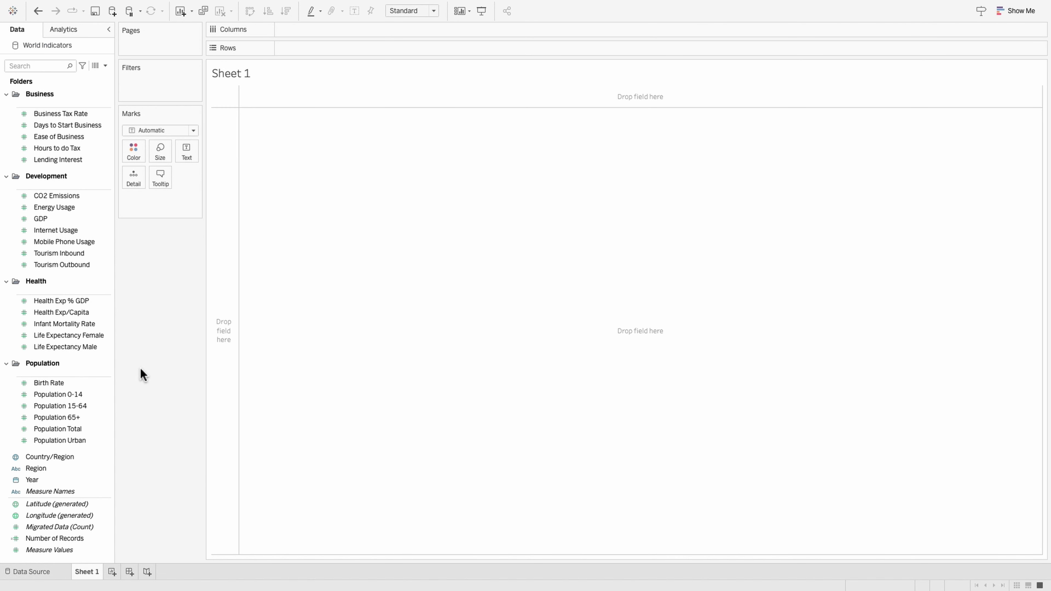
# Step: Chart SUM(CO2 Emissions) as bars by Country/Region, sorted descending with China first
pyautogui.moveTo(120, 368); pyautogui.dragTo(141, 370)
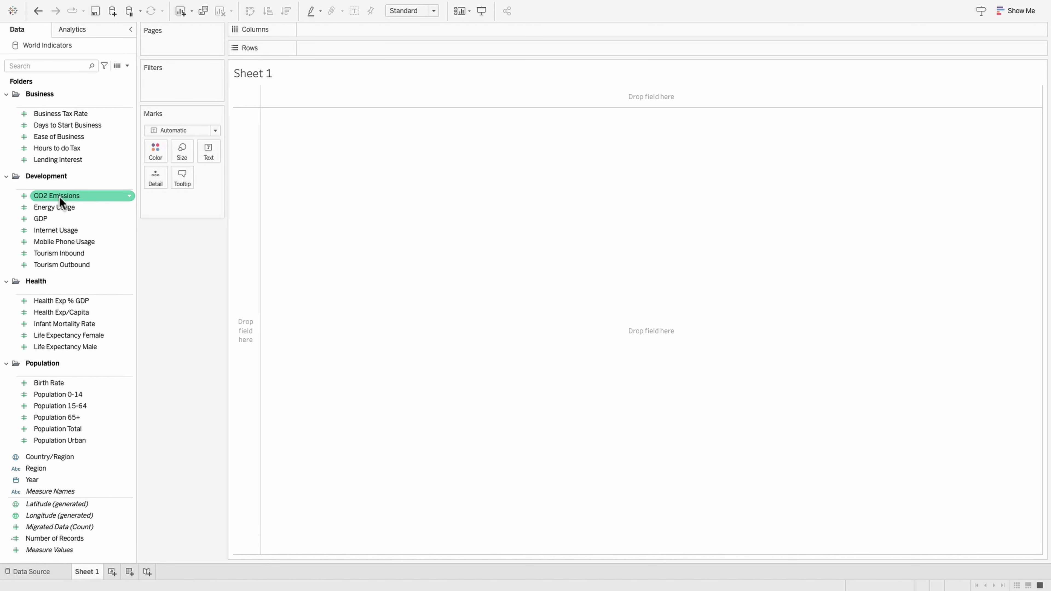
pyautogui.click(51, 195)
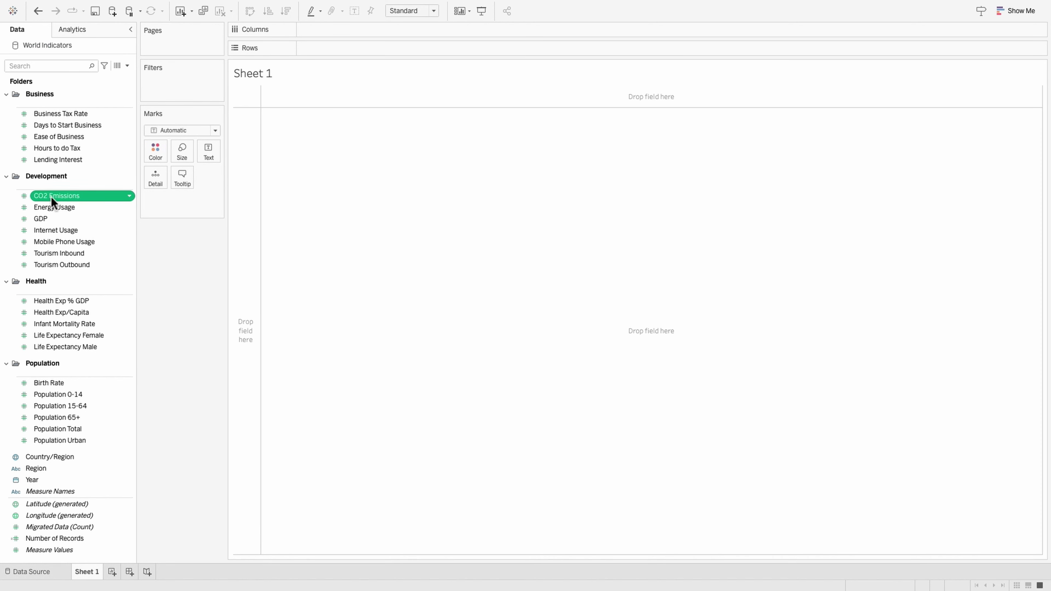
pyautogui.moveTo(50, 196); pyautogui.dragTo(340, 51)
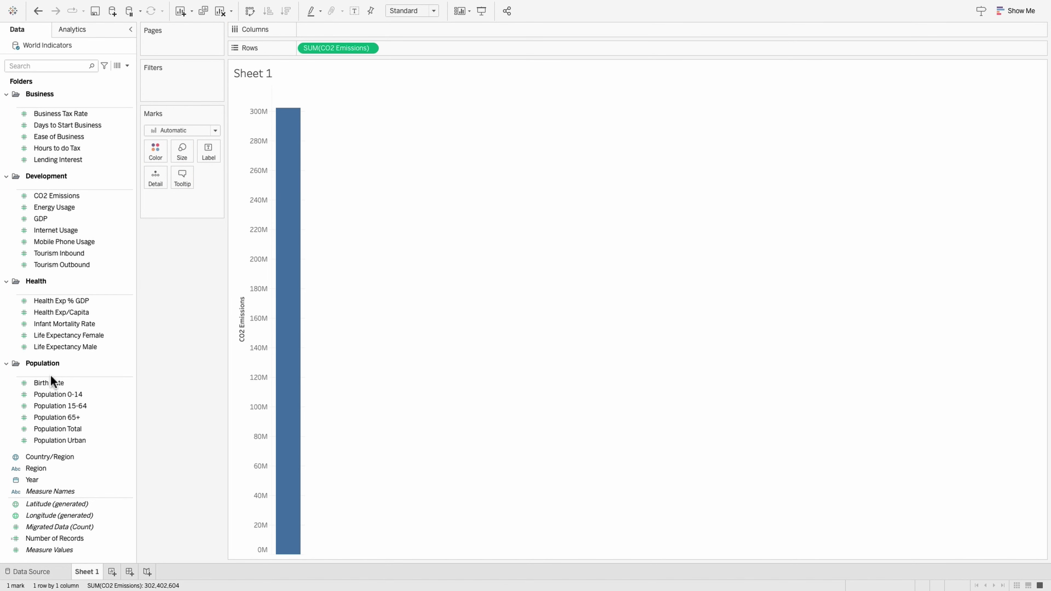
pyautogui.click(51, 458)
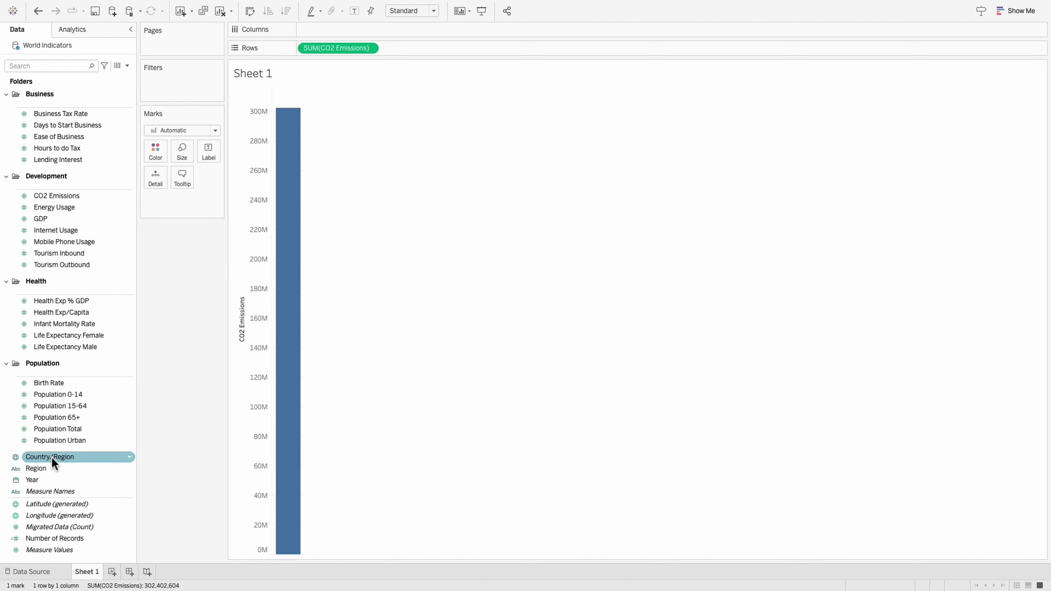
pyautogui.moveTo(51, 457); pyautogui.dragTo(321, 33)
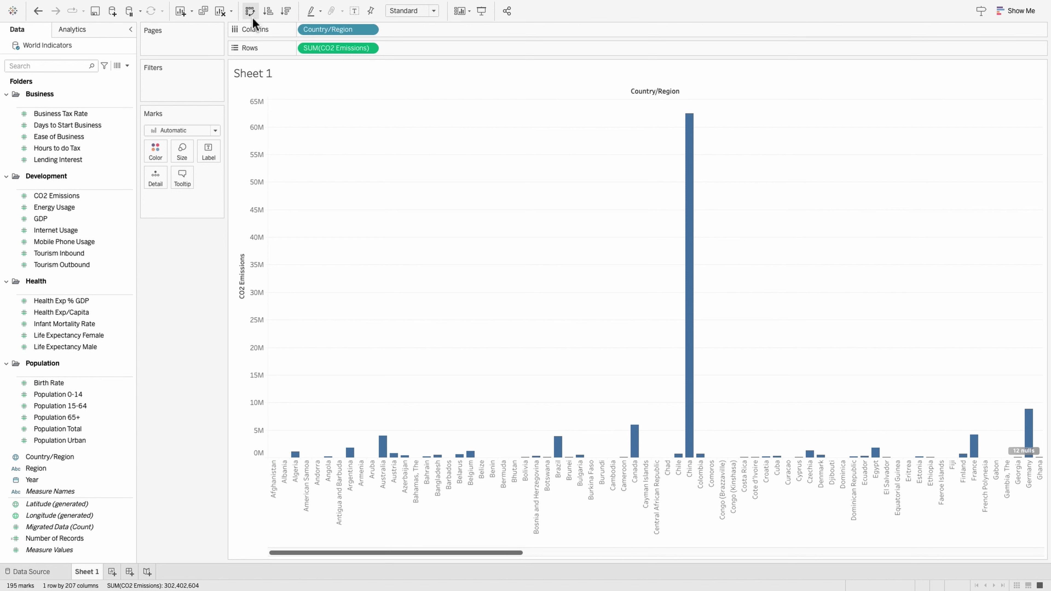
pyautogui.click(283, 14)
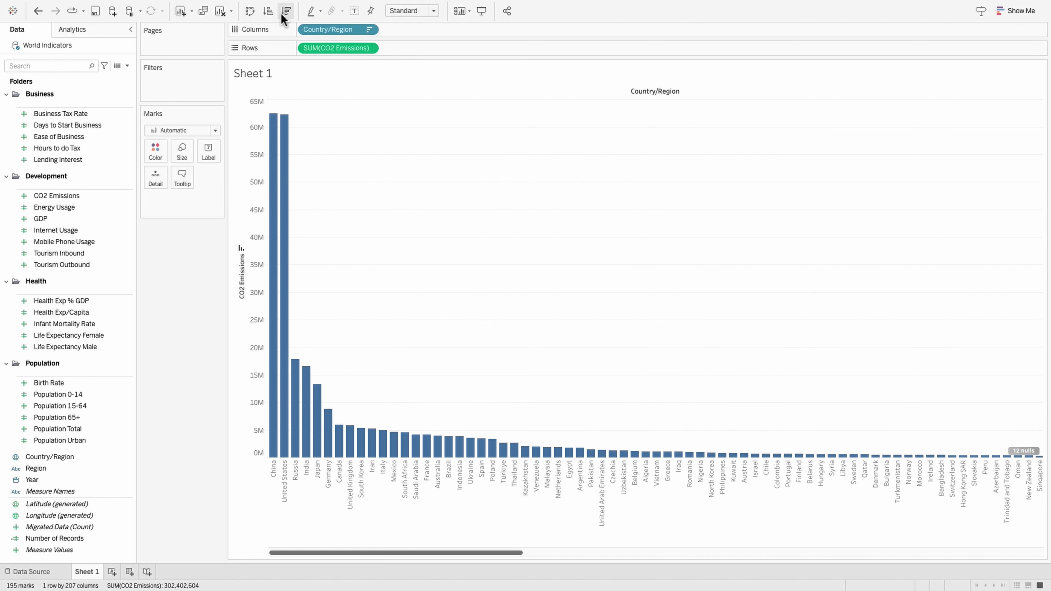
pyautogui.moveTo(299, 391)
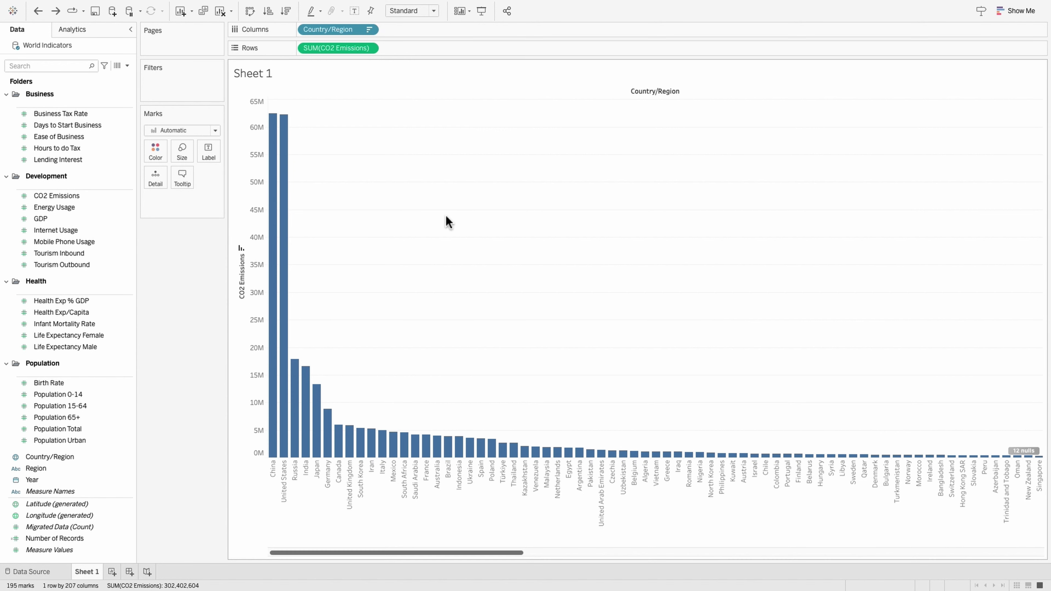
# Step: Duplicate the SUM(CO2 Emissions) pill on Rows and make the copy a Running Total
pyautogui.moveTo(347, 54); pyautogui.dragTo(446, 47)
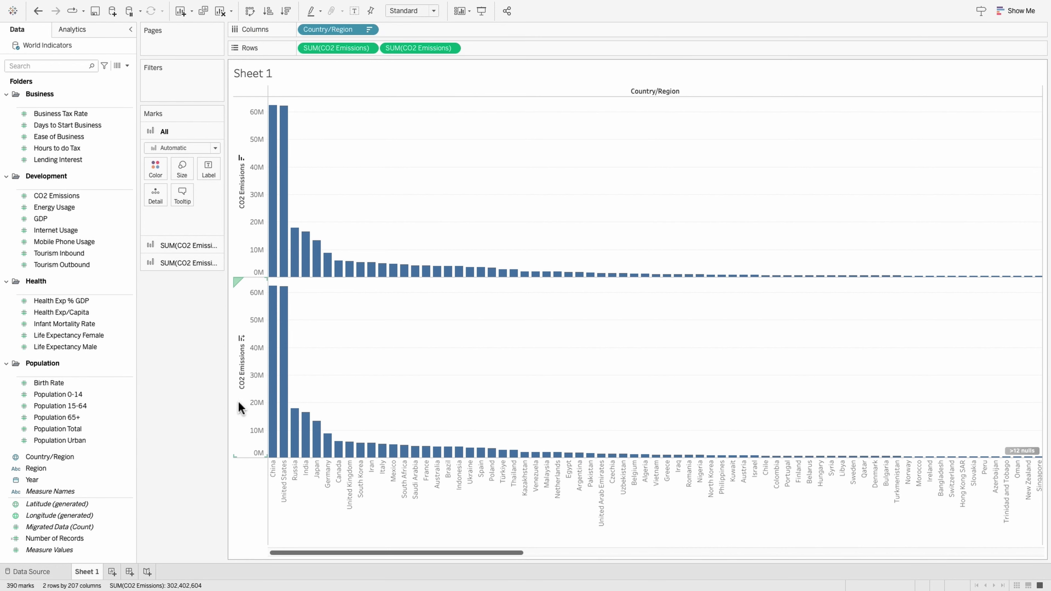
pyautogui.rightClick(417, 49)
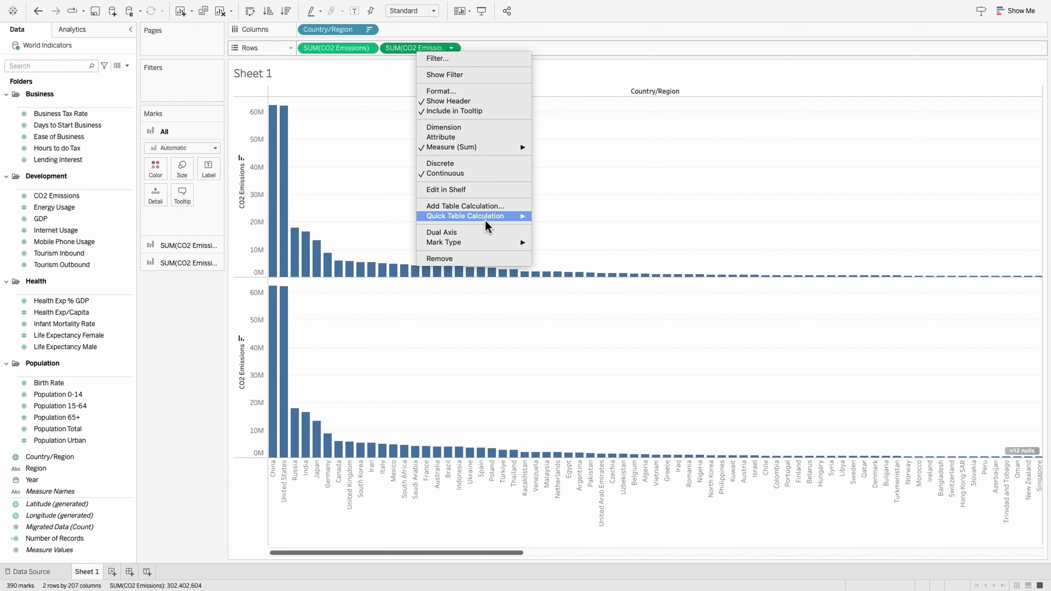
pyautogui.moveTo(486, 219)
pyautogui.click(589, 216)
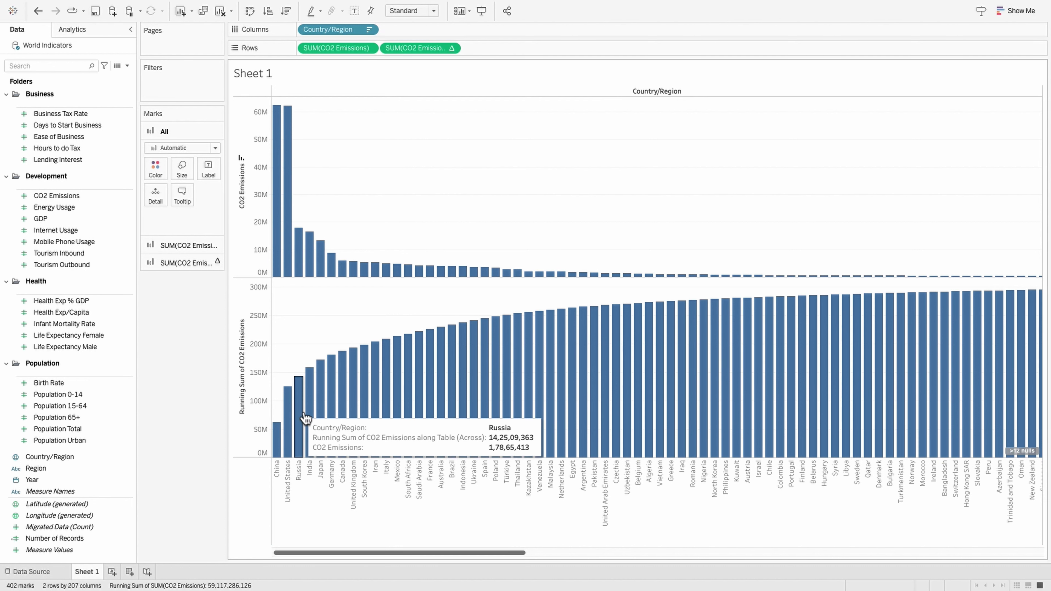
# Step: Add a secondary Percent of Total along Country/Region to the running total
pyautogui.rightClick(432, 50)
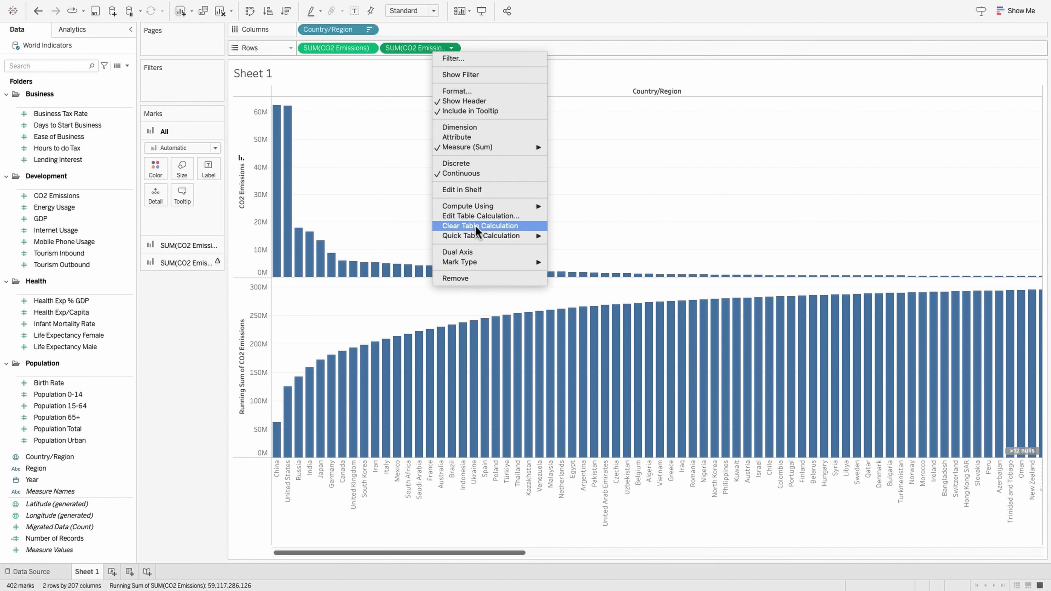
pyautogui.click(476, 217)
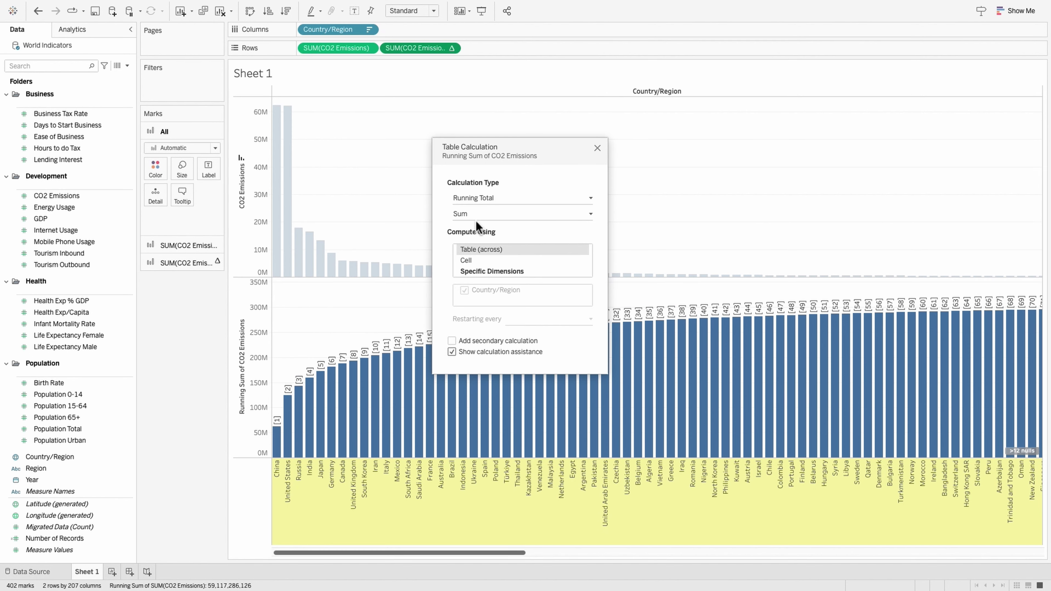
pyautogui.click(494, 270)
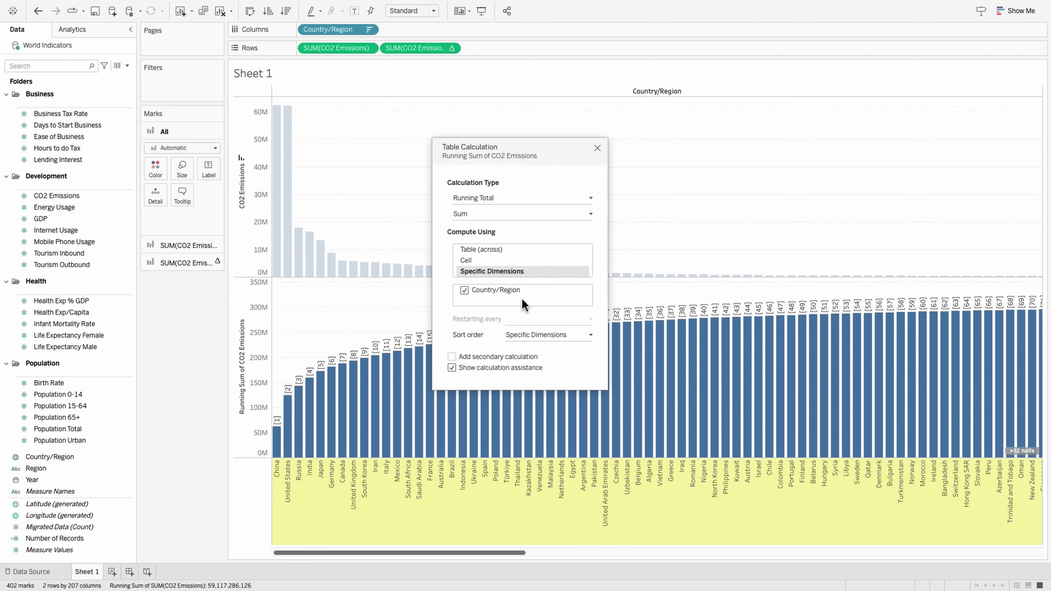
pyautogui.click(497, 356)
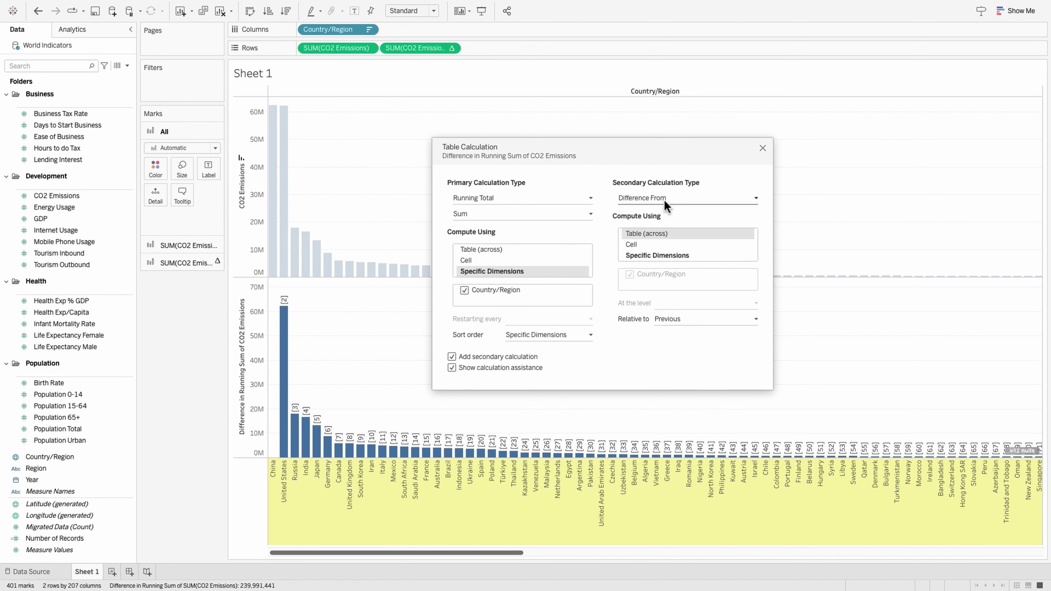
pyautogui.click(664, 198)
pyautogui.click(662, 235)
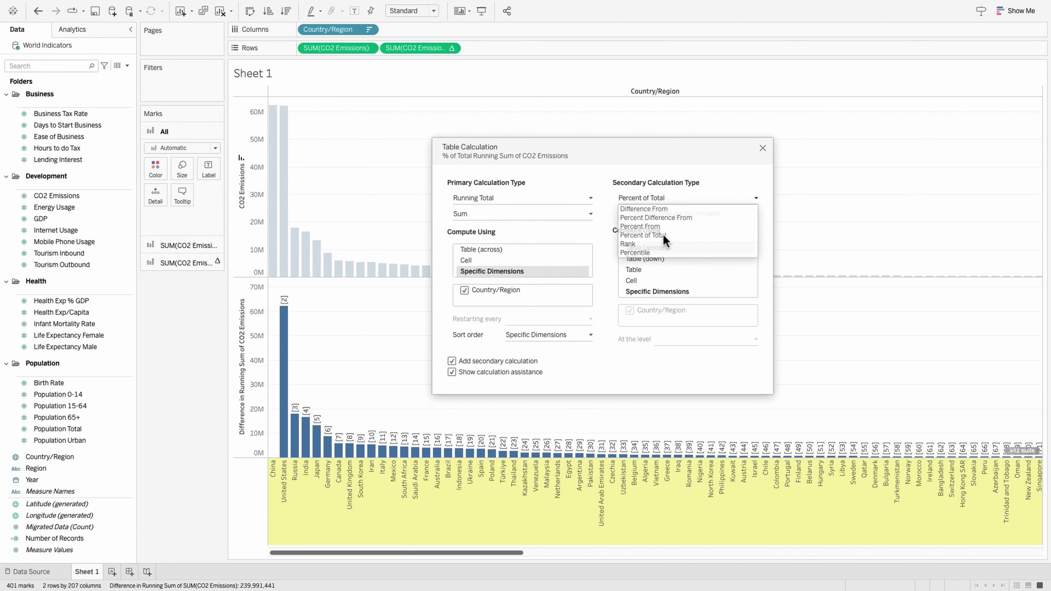
pyautogui.click(657, 292)
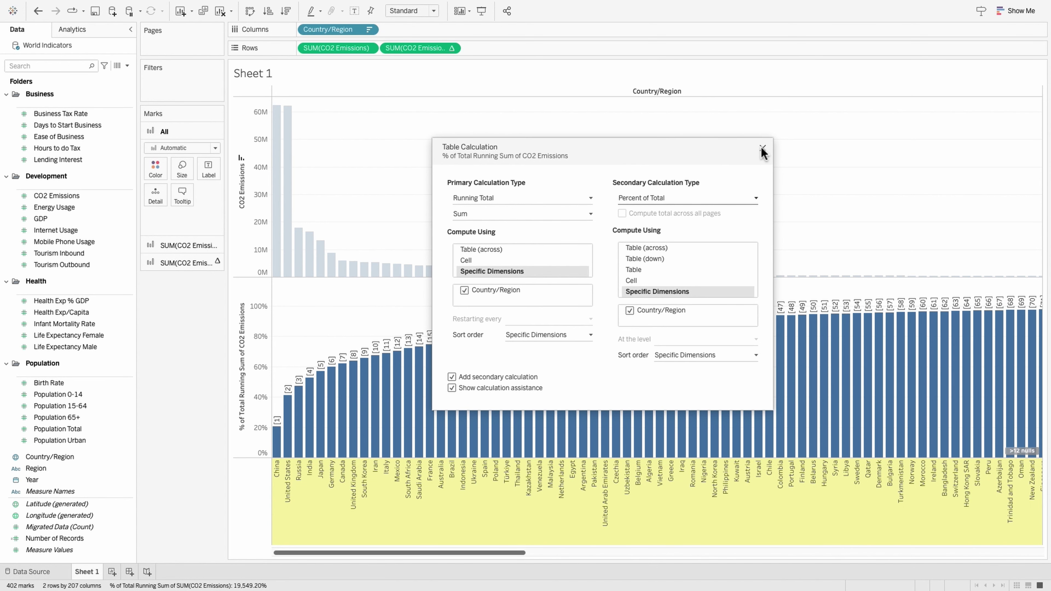
pyautogui.click(761, 147)
pyautogui.moveTo(278, 438)
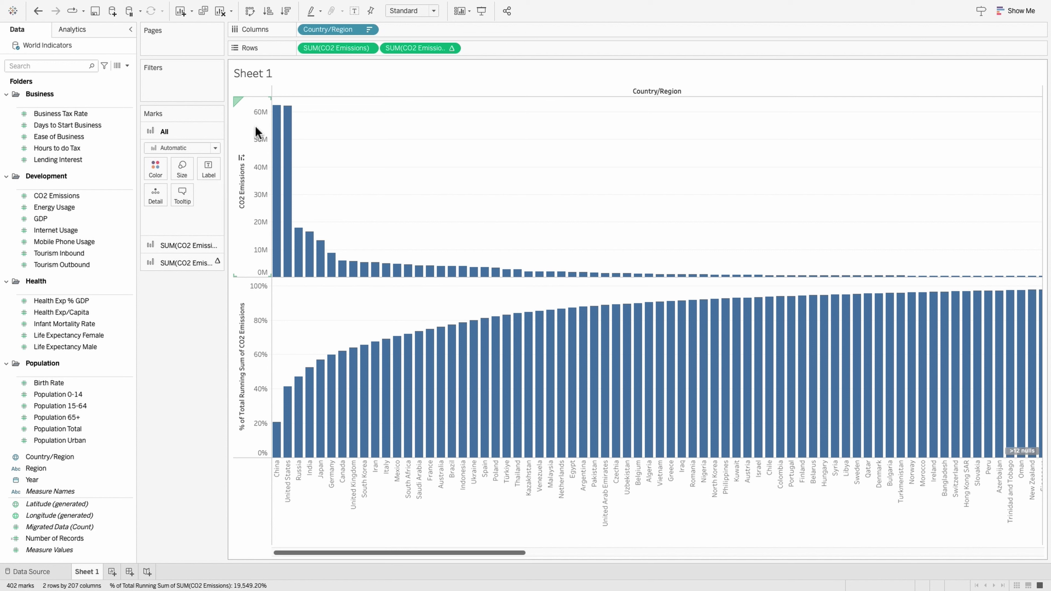
# Step: Draw emissions as bars and the cumulative percentage as a line, on a dual axis
pyautogui.click(157, 245)
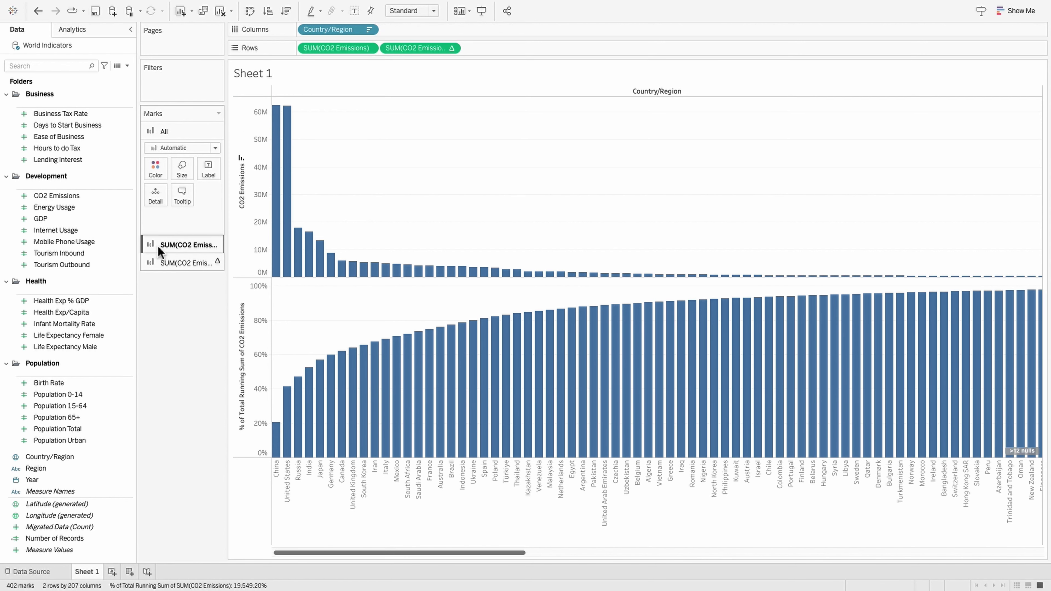
pyautogui.click(169, 165)
pyautogui.click(164, 186)
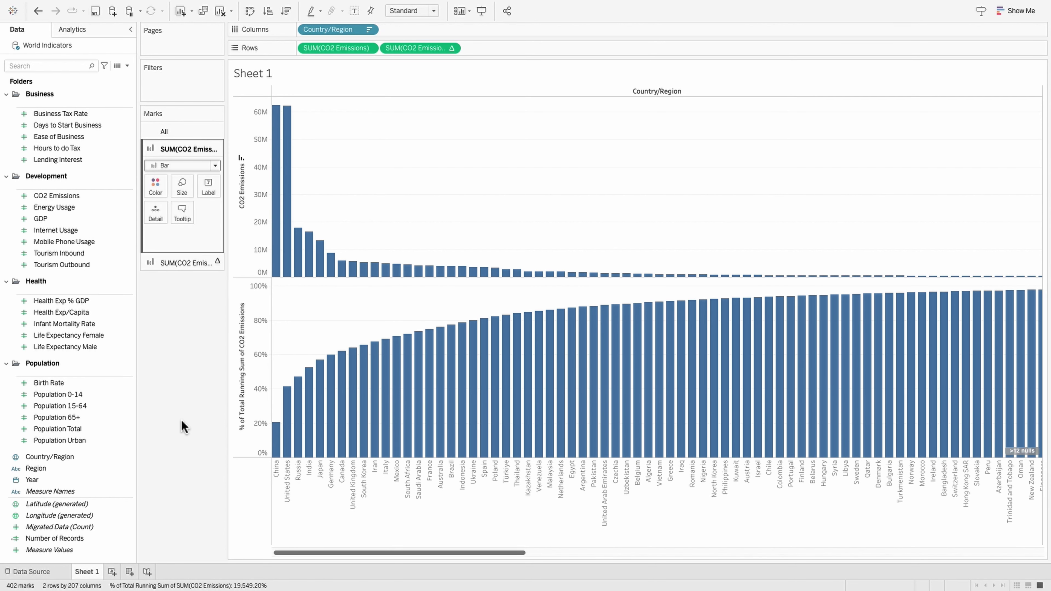
pyautogui.click(176, 263)
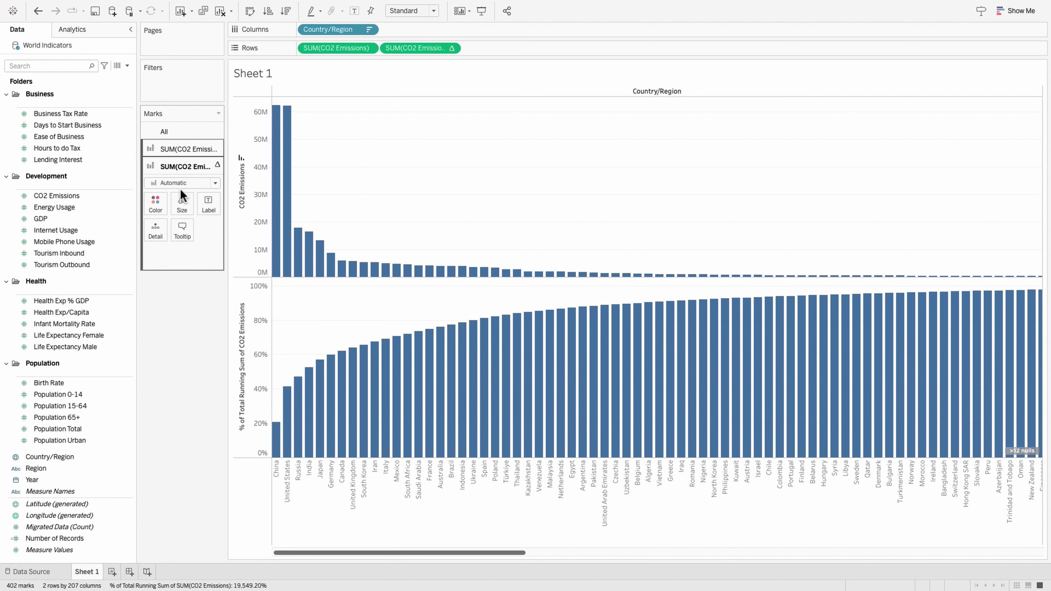
pyautogui.click(181, 185)
pyautogui.click(169, 219)
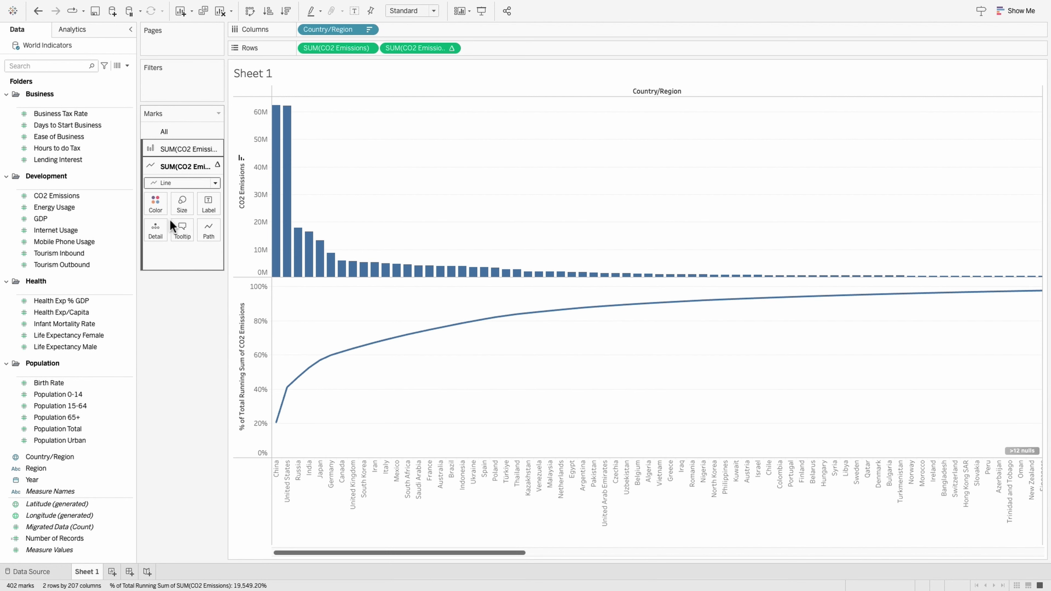
pyautogui.rightClick(410, 48)
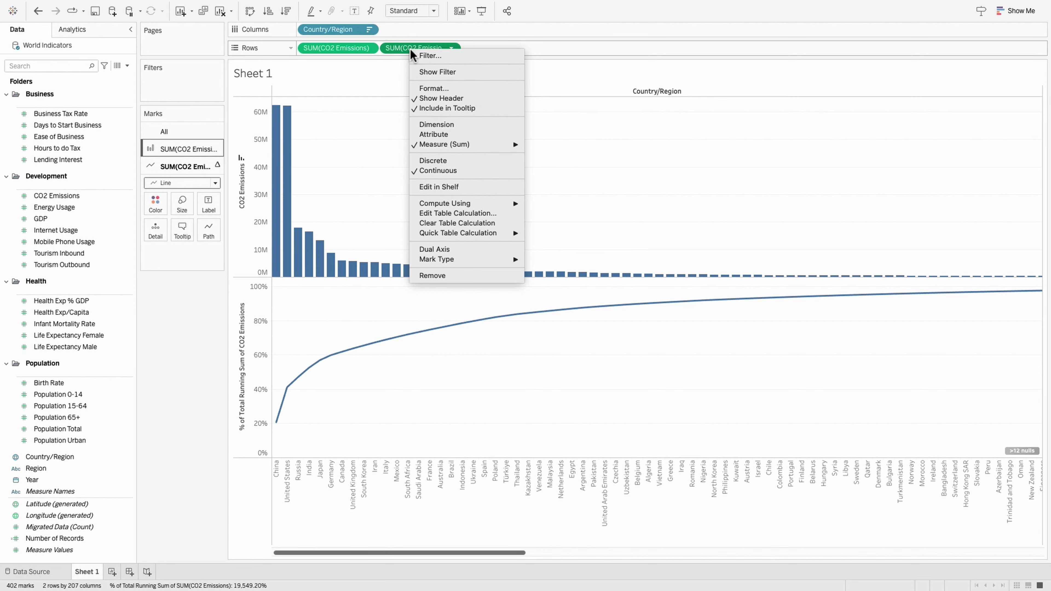
pyautogui.click(465, 250)
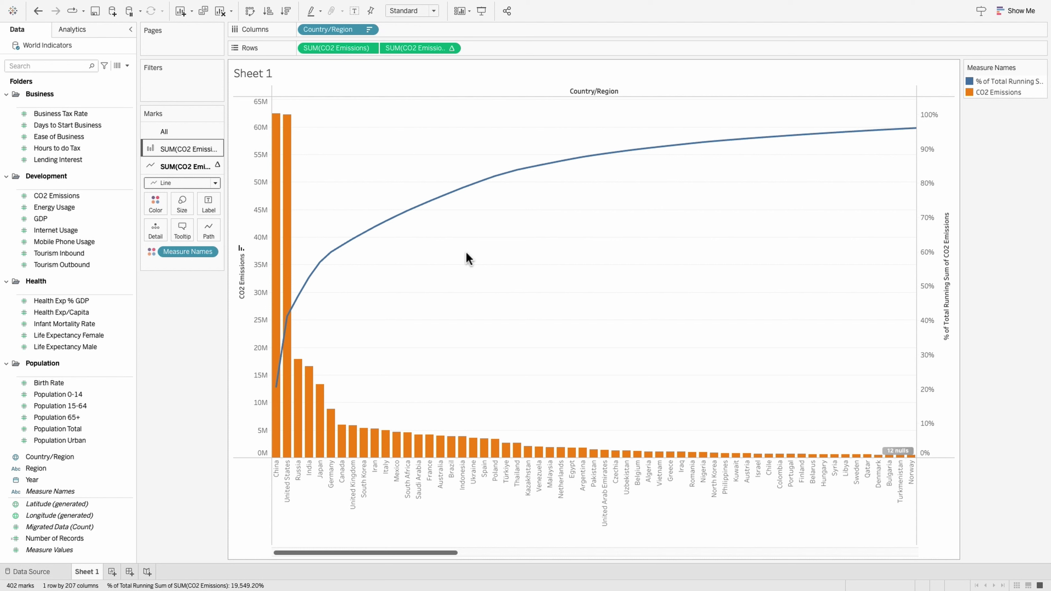
# Step: Fit to Entire View, move the Measure Names legend, and colour the line by running-sum percentage
pyautogui.moveTo(283, 391)
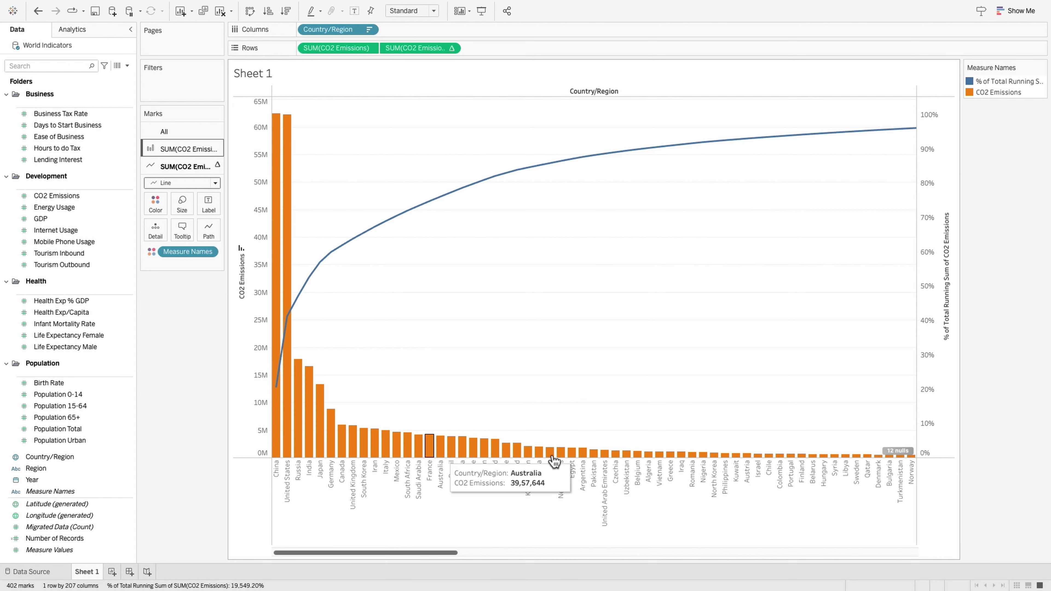
pyautogui.click(434, 11)
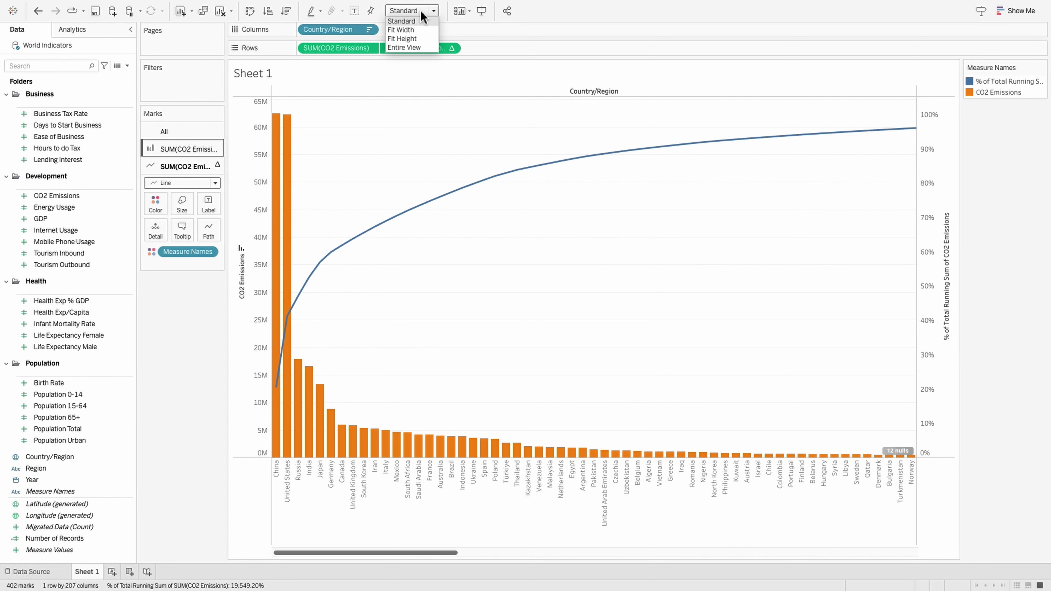
pyautogui.click(404, 47)
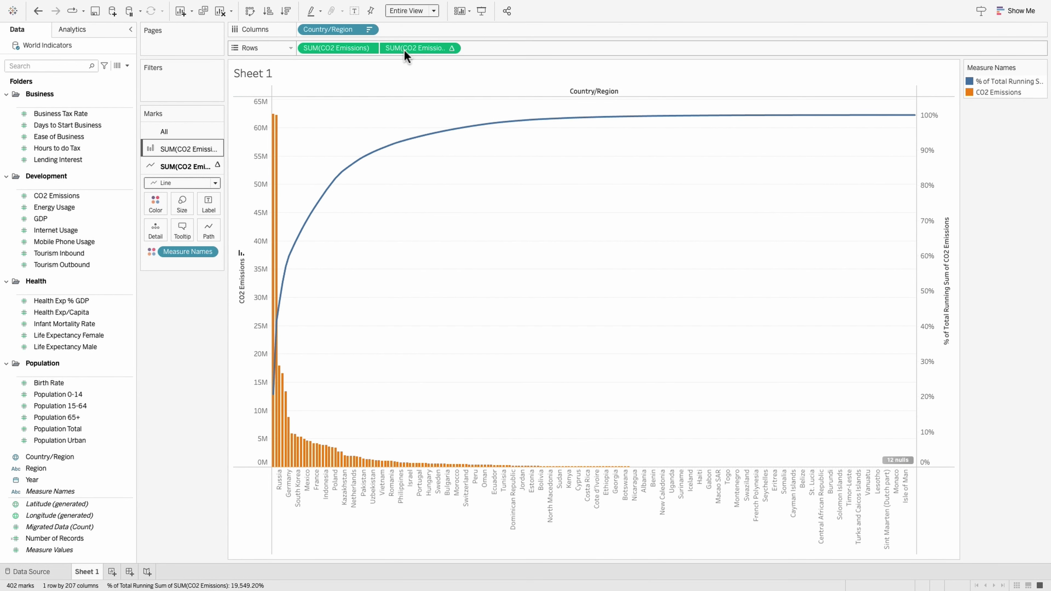
pyautogui.moveTo(993, 68); pyautogui.dragTo(197, 349)
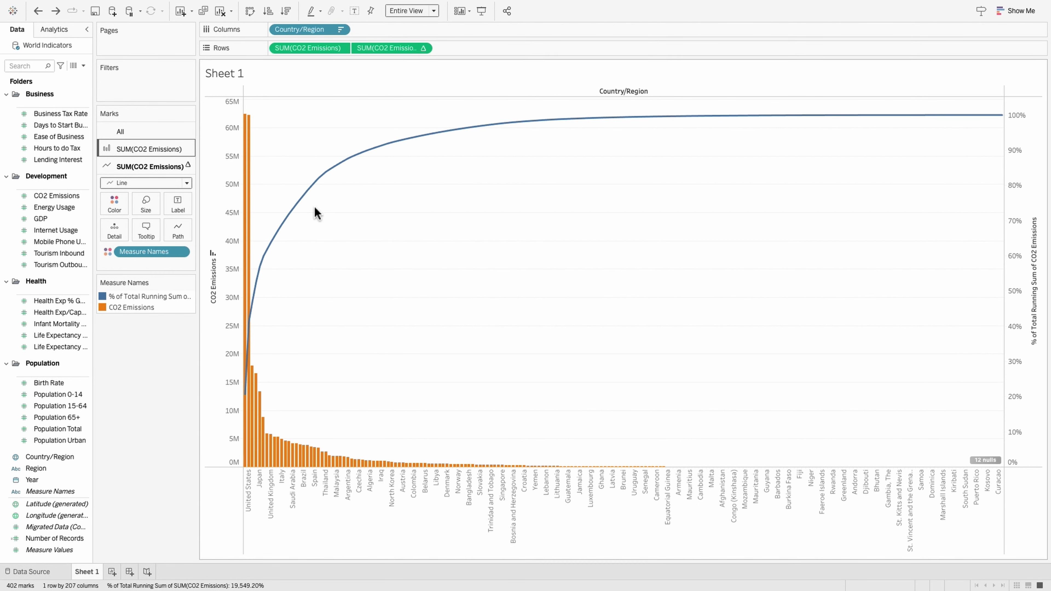
pyautogui.moveTo(373, 49); pyautogui.dragTo(117, 205)
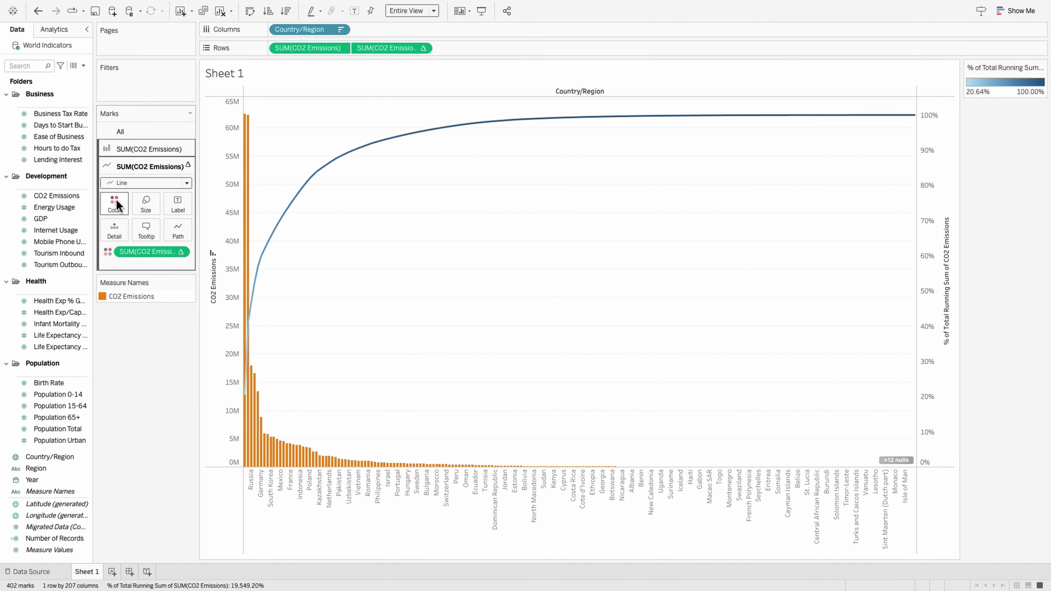
# Step: Try the Orange-Blue-White Diverging palette on the cumulative line
pyautogui.click(116, 205)
pyautogui.click(159, 240)
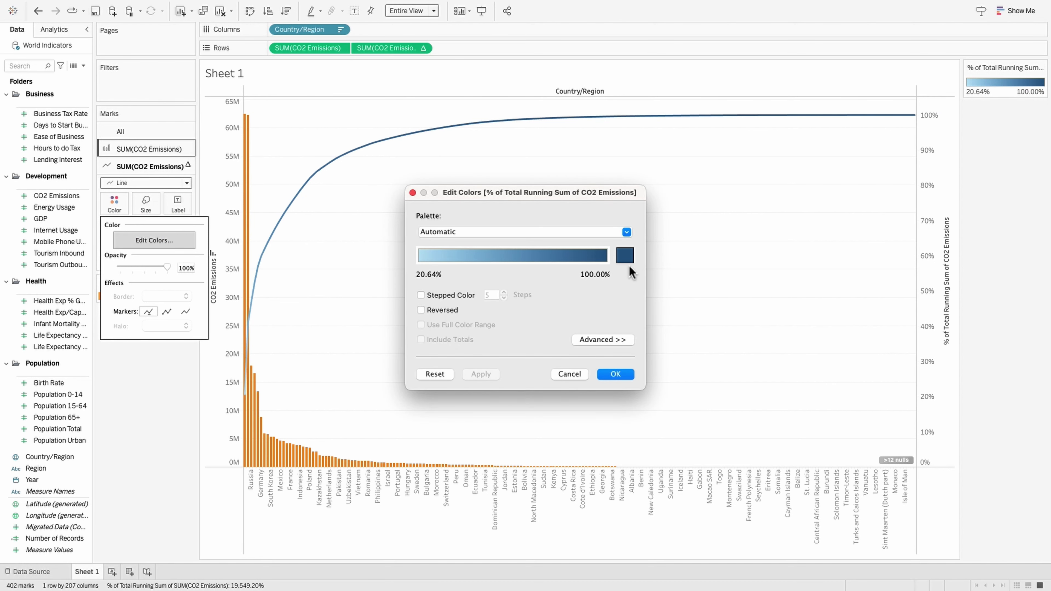
pyautogui.click(596, 234)
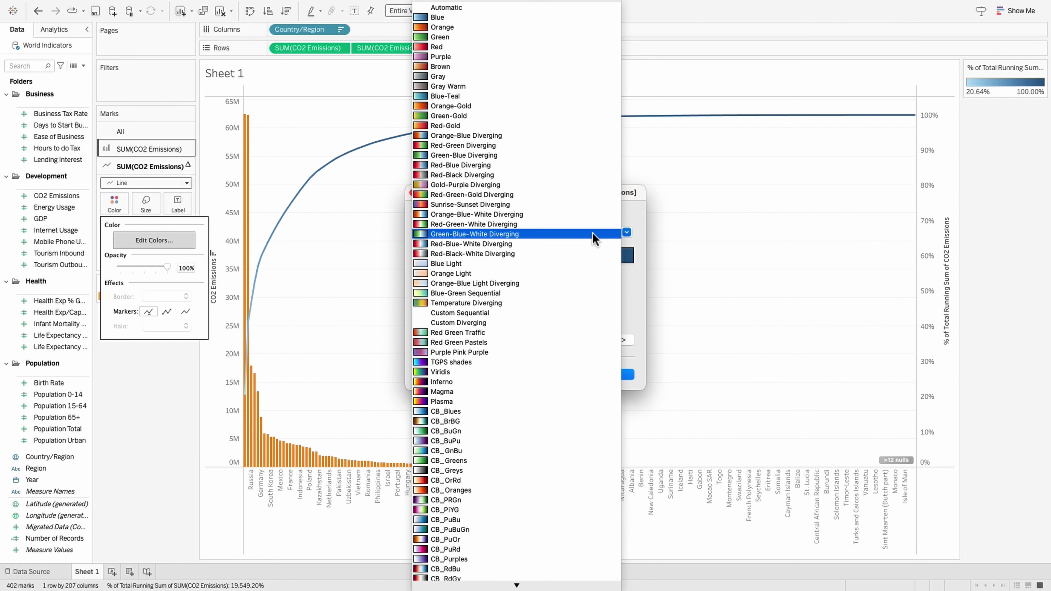
pyautogui.click(465, 215)
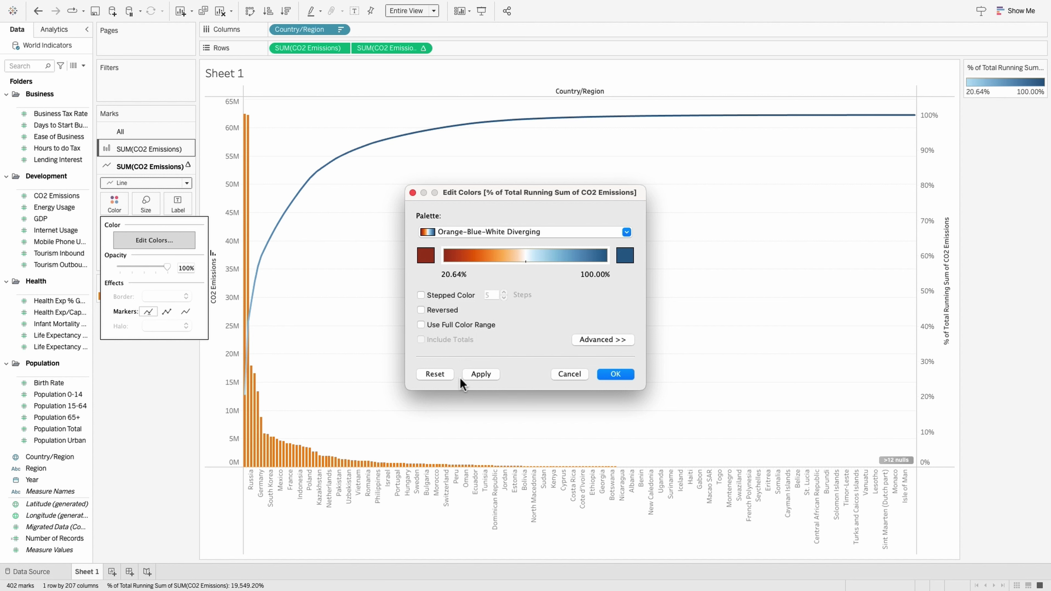
pyautogui.click(474, 376)
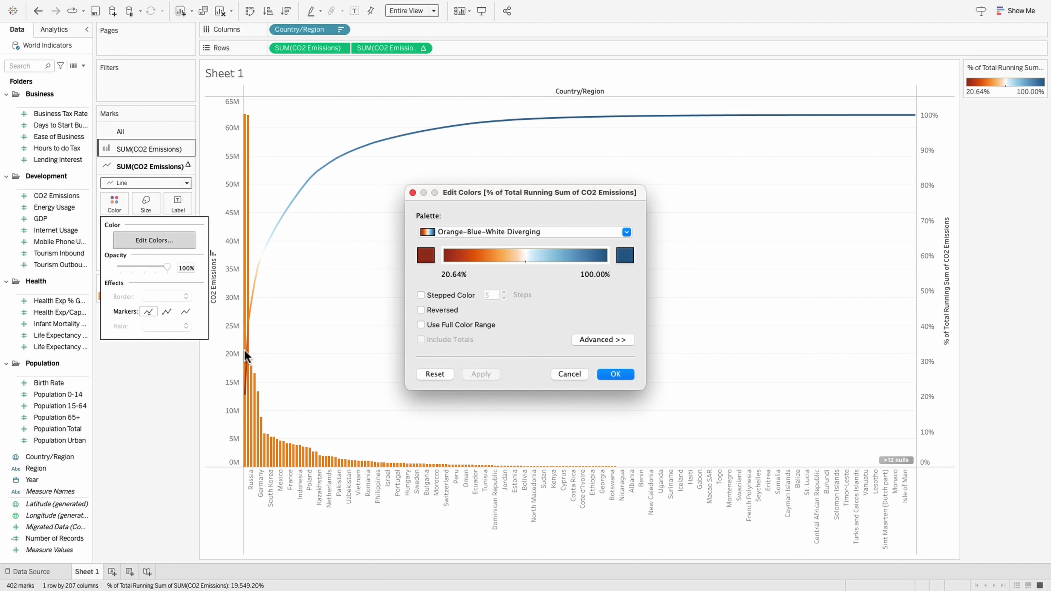
pyautogui.click(615, 374)
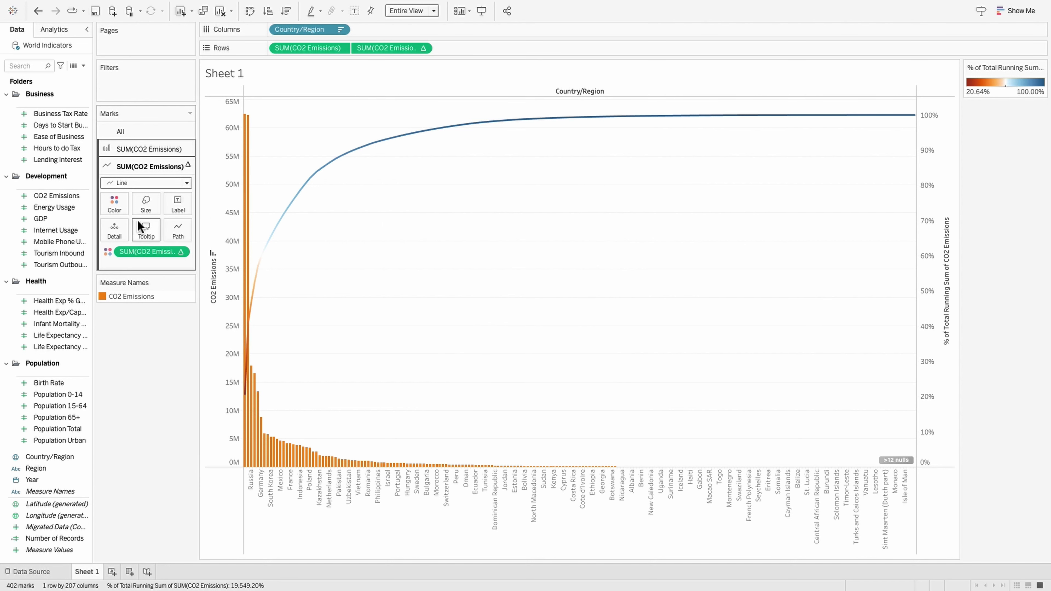
# Step: Turn on dot markers and switch the cumulative line to the Inferno palette
pyautogui.click(114, 203)
pyautogui.click(167, 314)
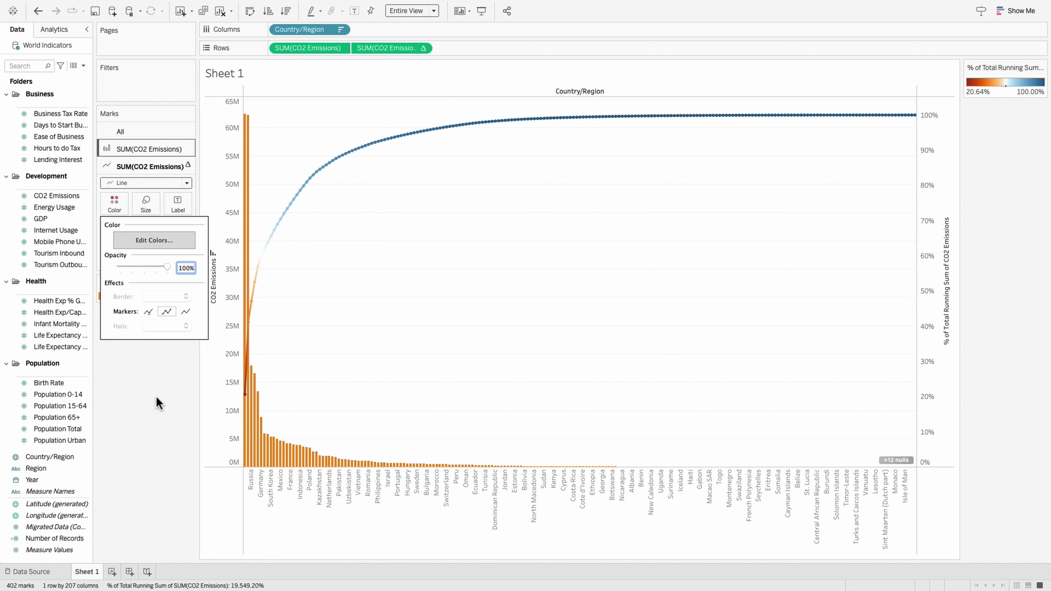
pyautogui.click(154, 240)
pyautogui.click(513, 238)
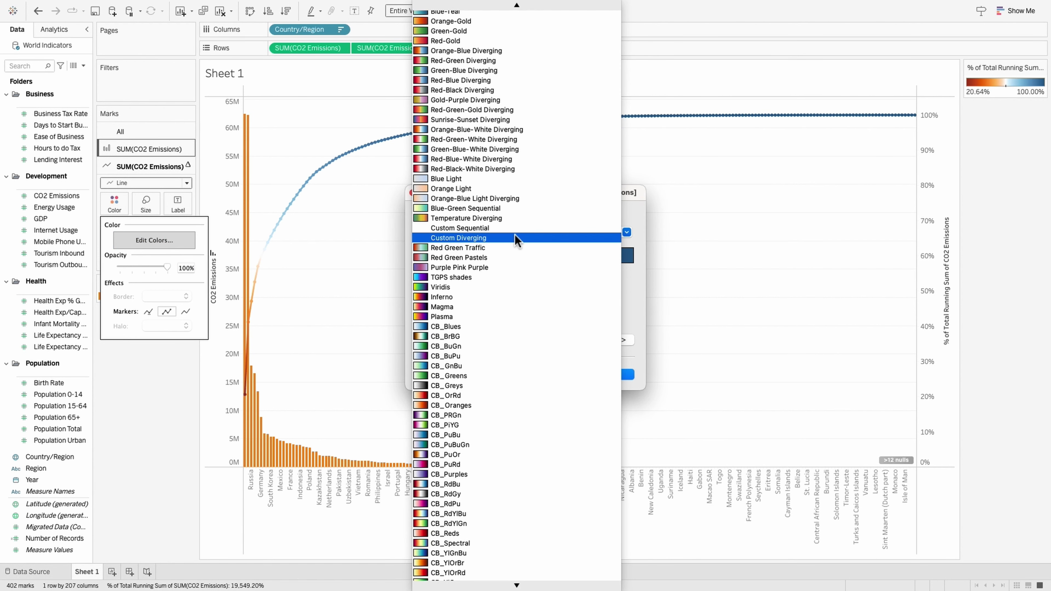
pyautogui.click(464, 298)
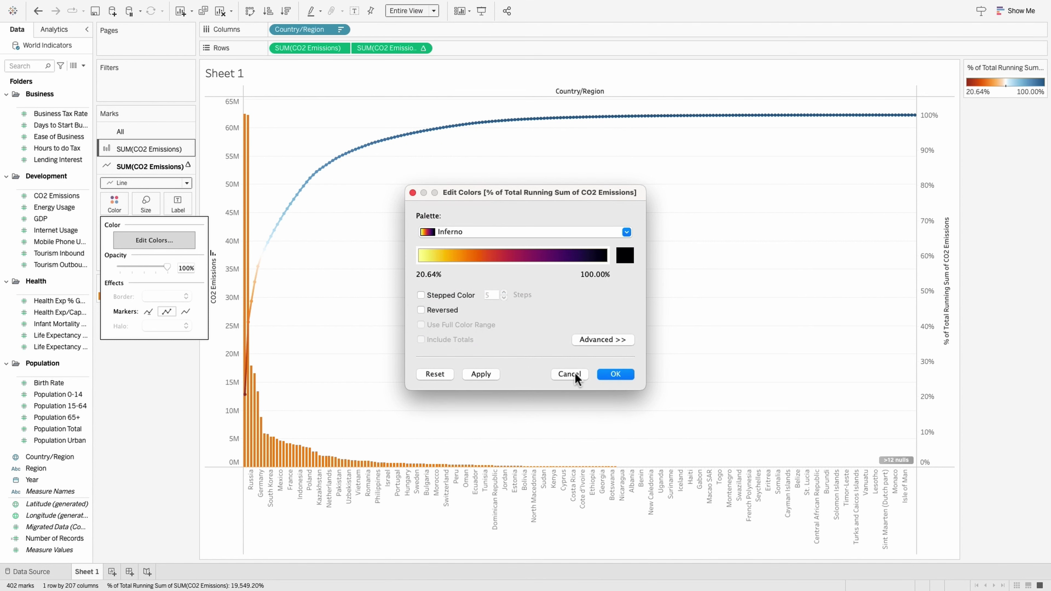
pyautogui.click(480, 375)
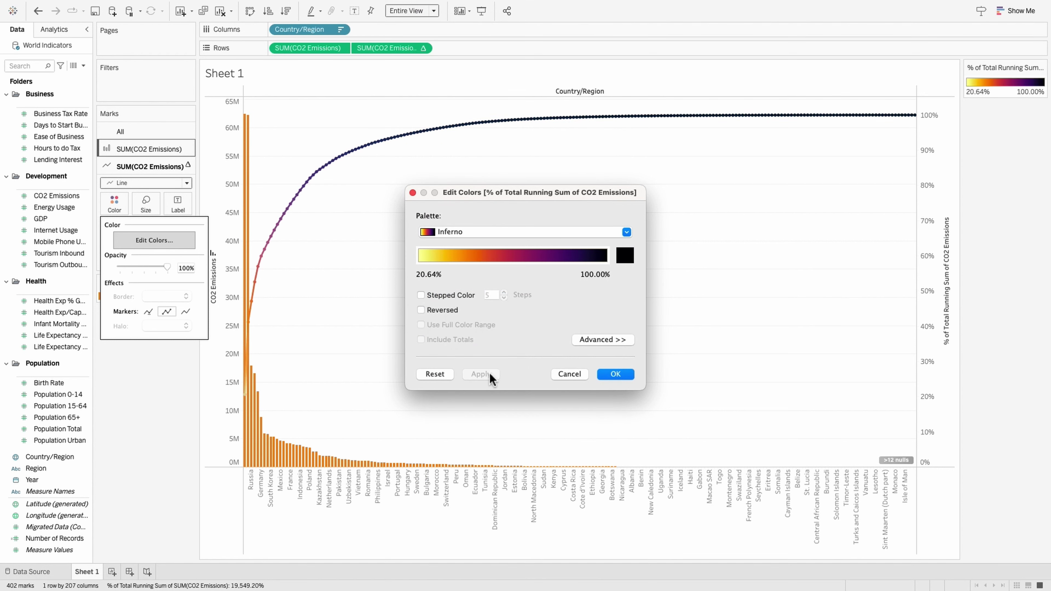
pyautogui.click(627, 376)
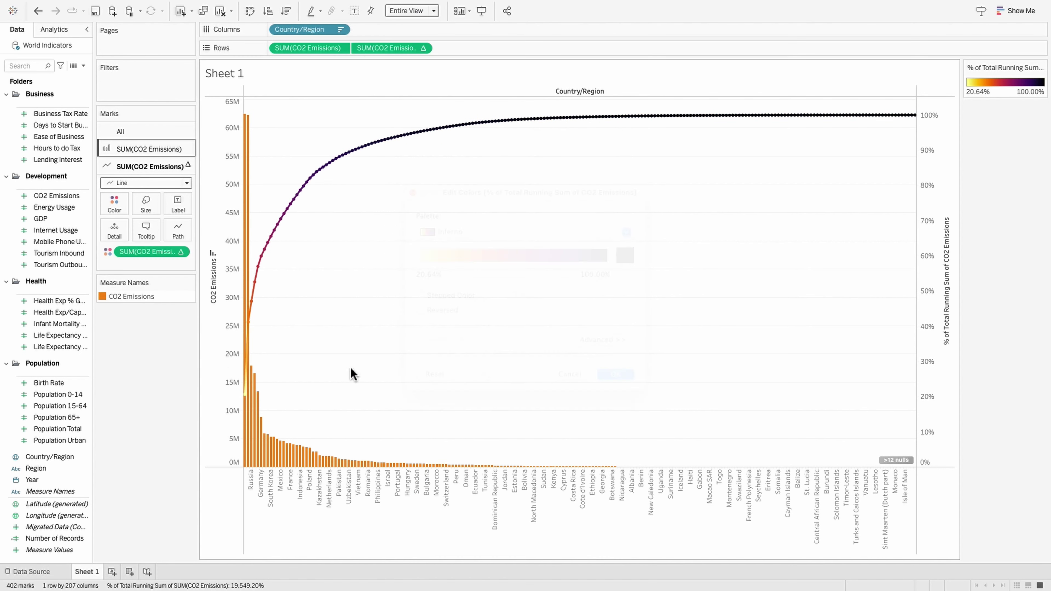
# Step: Colour the CO2 Emissions bars dark navy
pyautogui.click(132, 150)
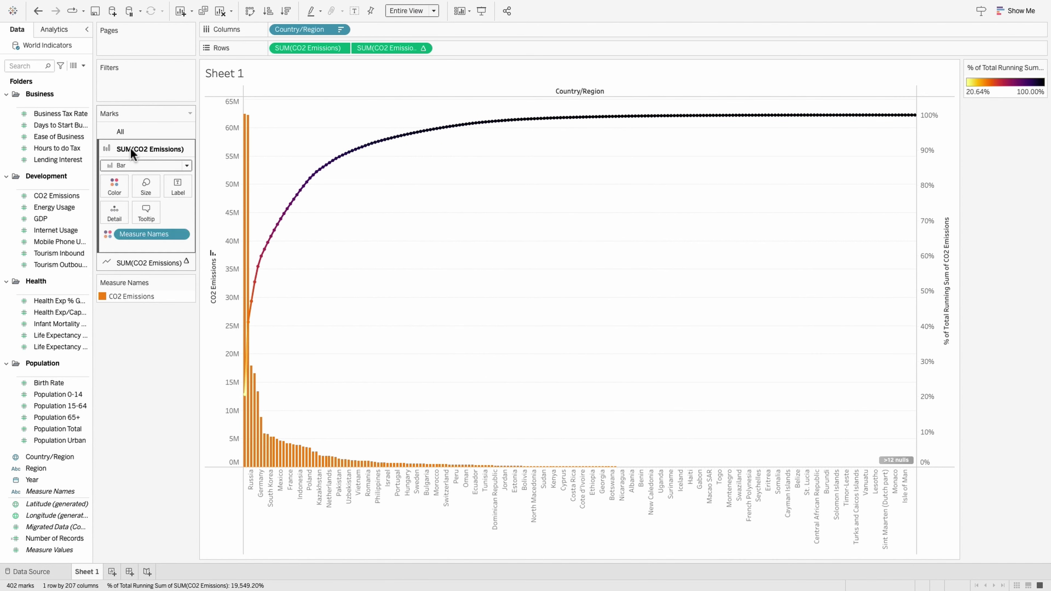
pyautogui.click(114, 187)
pyautogui.click(157, 228)
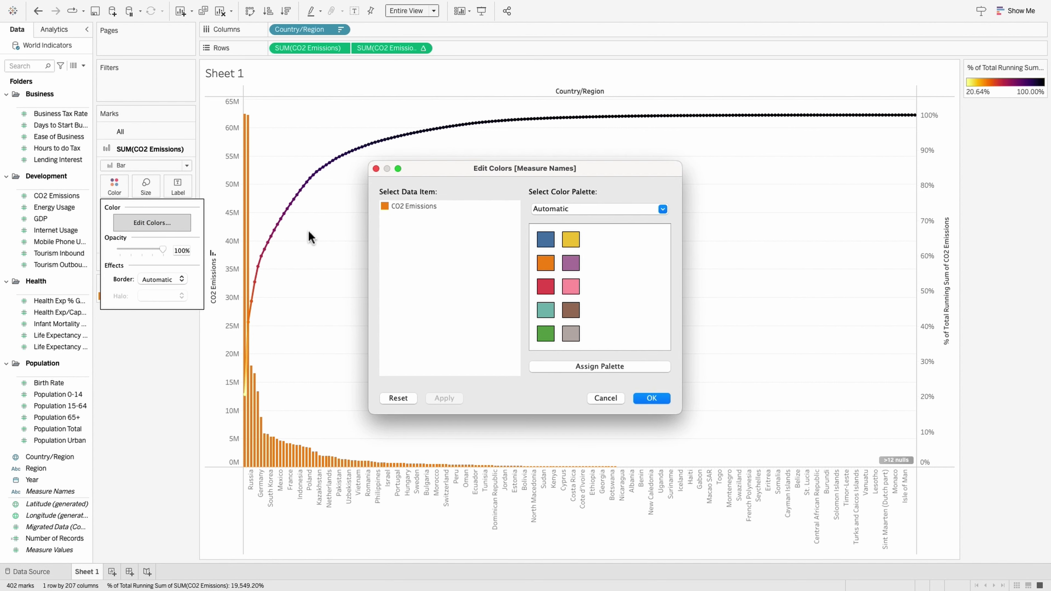
pyautogui.click(409, 207)
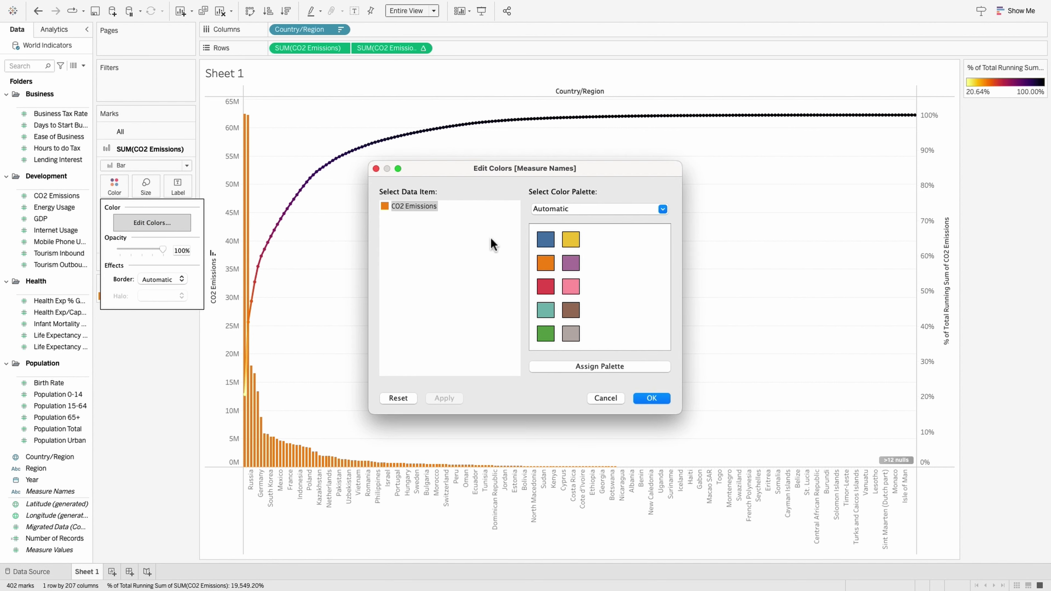
pyautogui.doubleClick(403, 207)
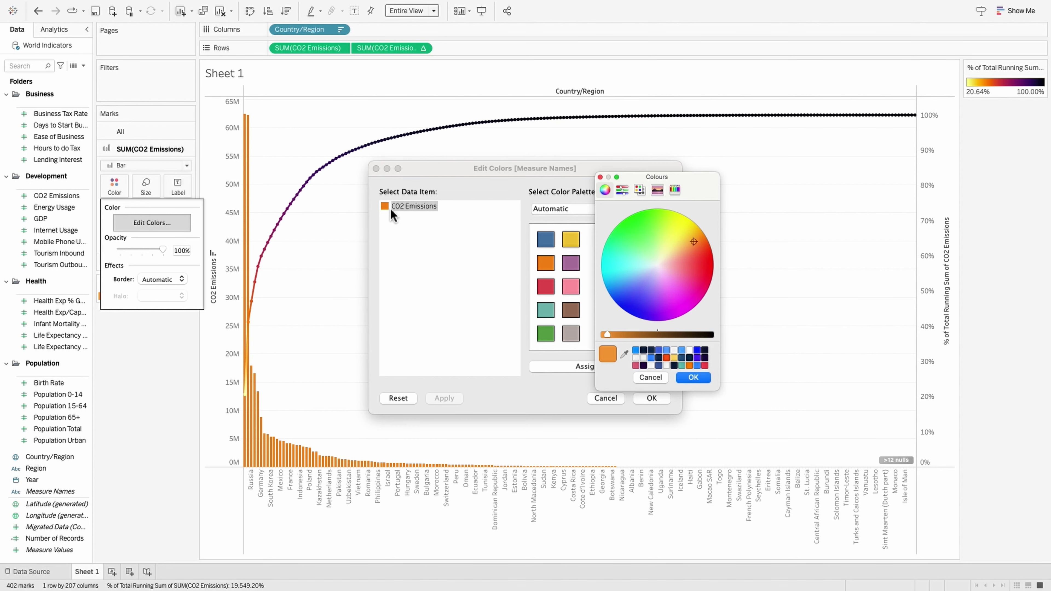
pyautogui.click(644, 350)
pyautogui.click(693, 377)
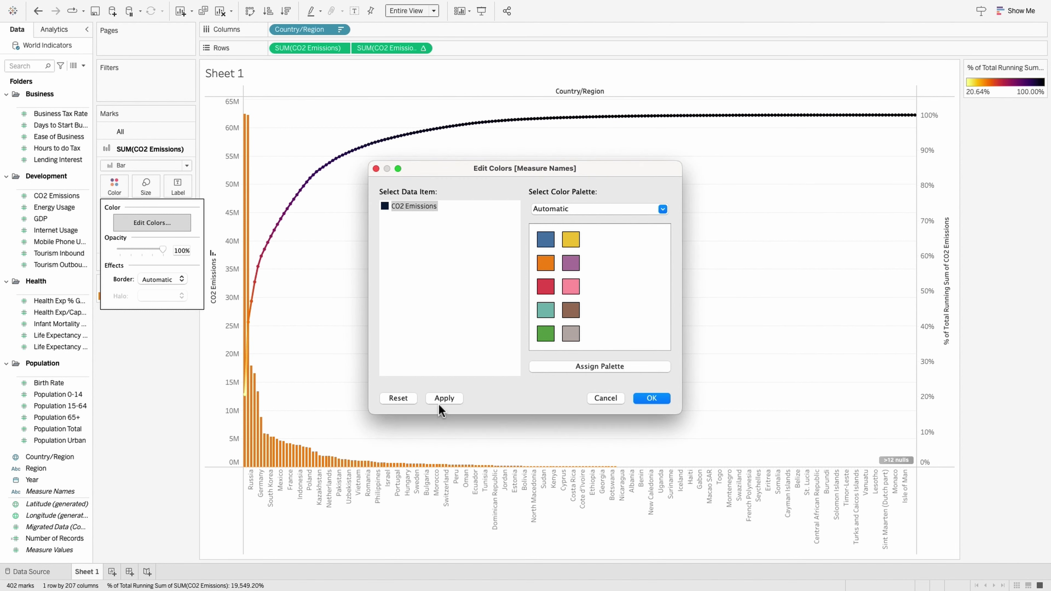
pyautogui.click(445, 398)
pyautogui.click(651, 398)
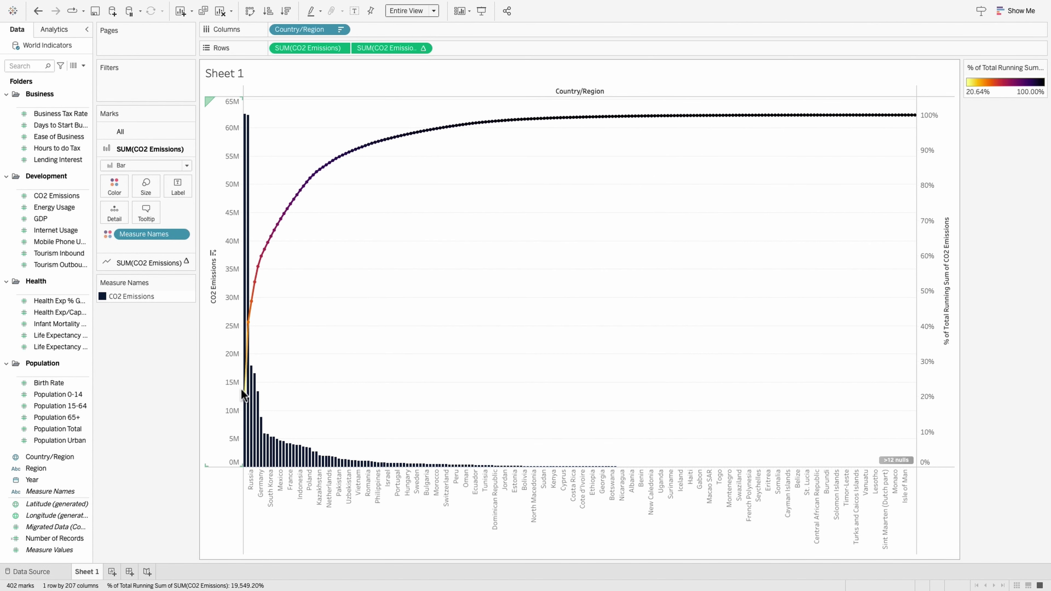
# Step: Thicken the cumulative line and widen the bars to maximum size
pyautogui.click(133, 266)
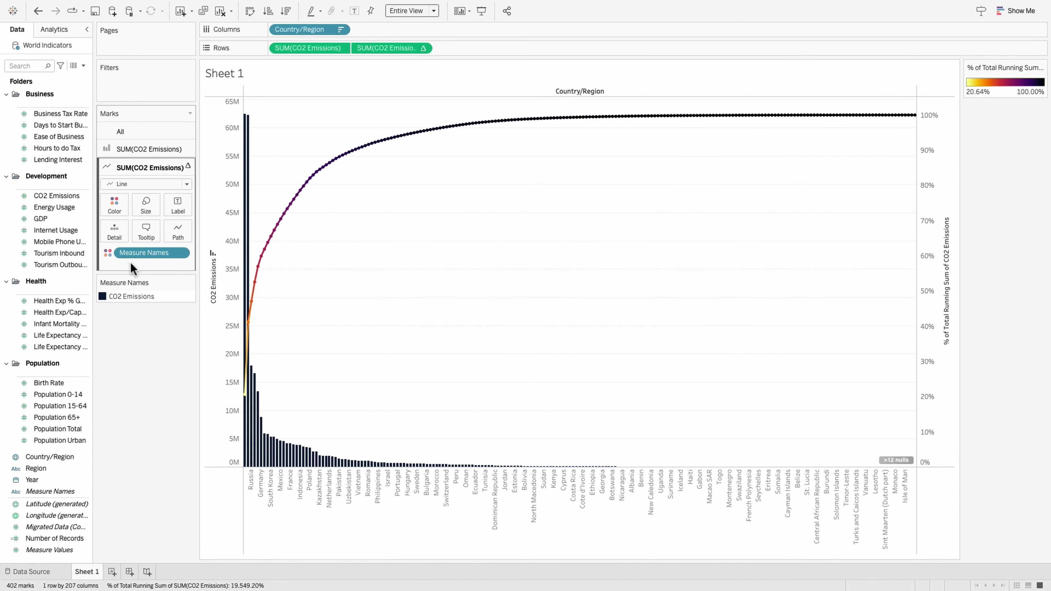
pyautogui.click(145, 205)
pyautogui.moveTo(183, 239); pyautogui.dragTo(188, 237)
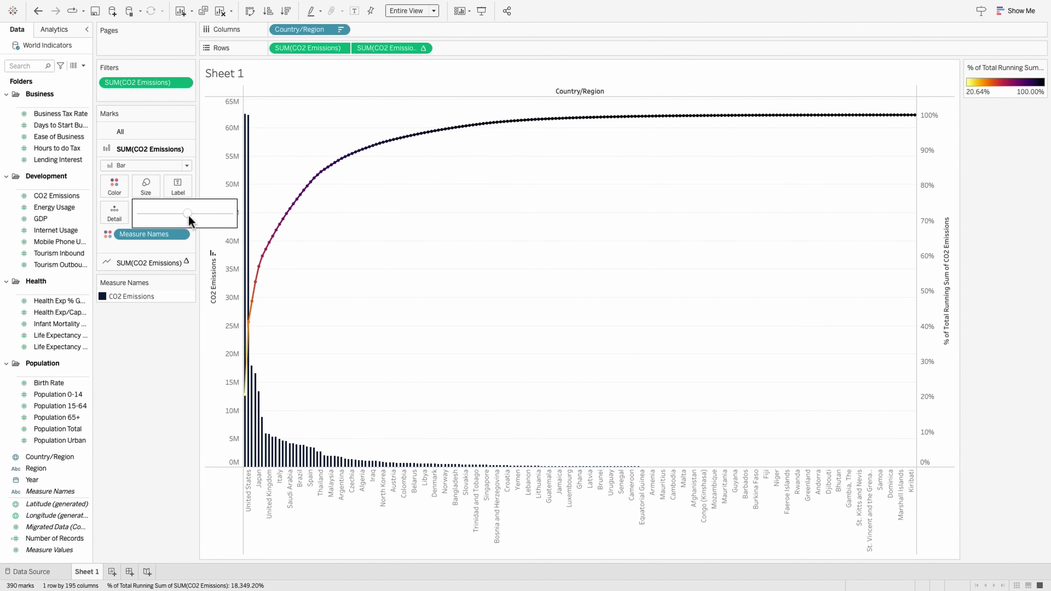
pyautogui.moveTo(189, 216); pyautogui.dragTo(232, 235)
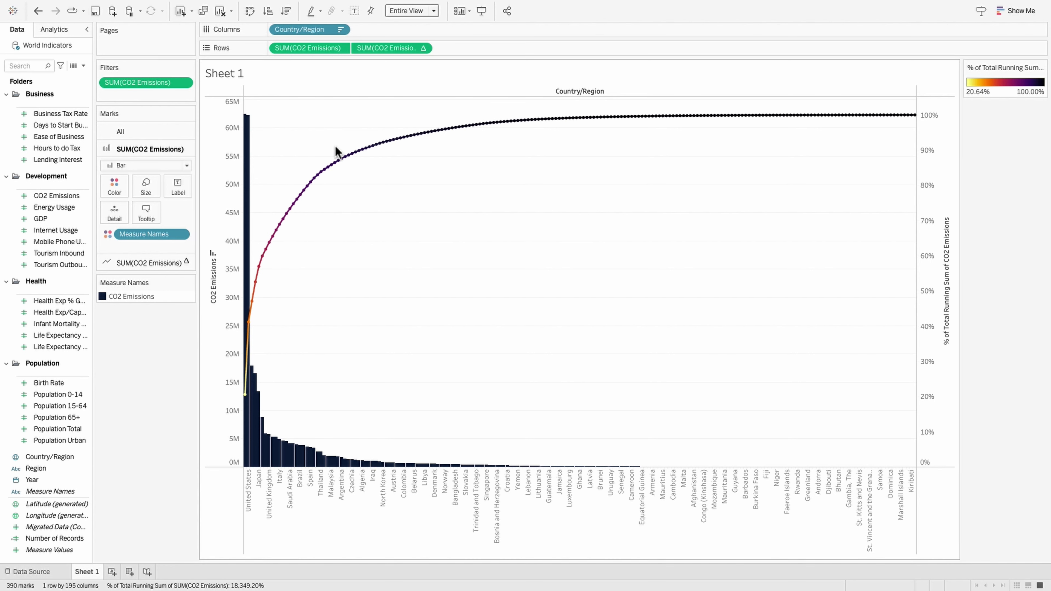
# Step: Add a Country/Region filter keeping the Top 100 by CO2 Emissions sum
pyautogui.moveTo(304, 30); pyautogui.dragTo(133, 101)
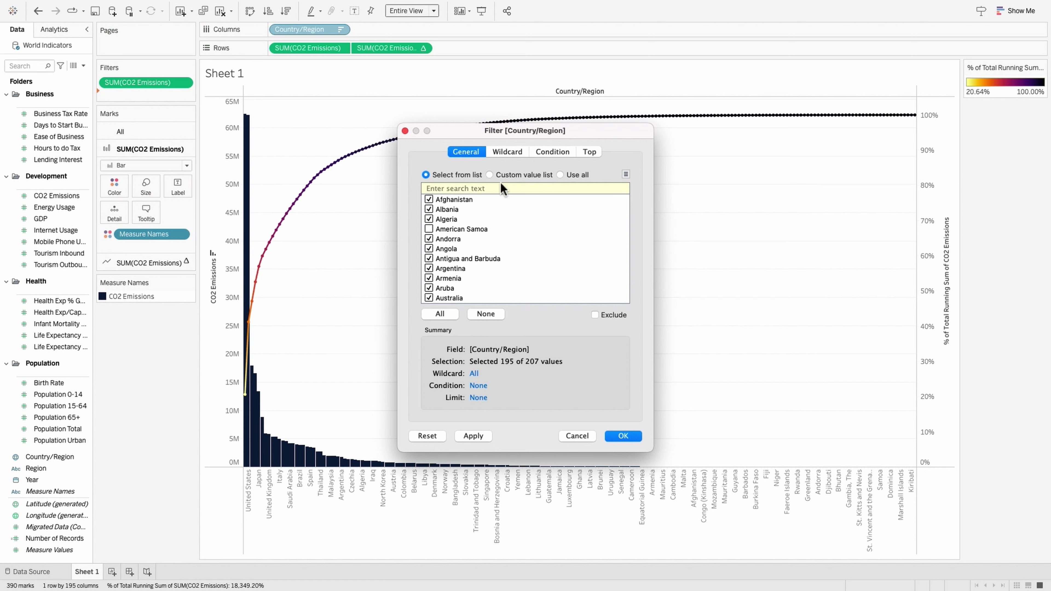
pyautogui.click(586, 155)
pyautogui.click(447, 184)
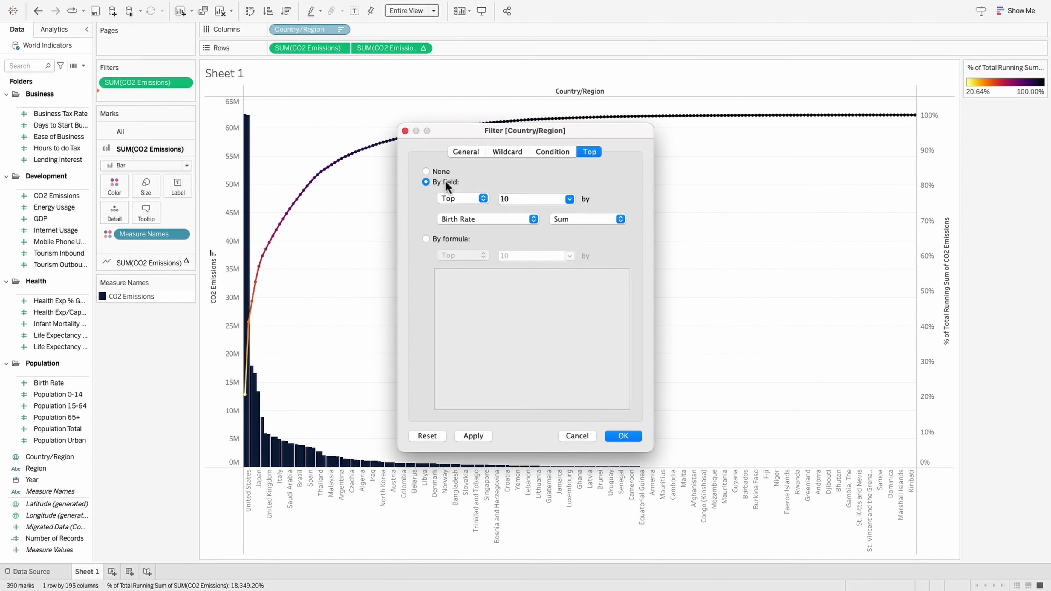
pyautogui.click(523, 203)
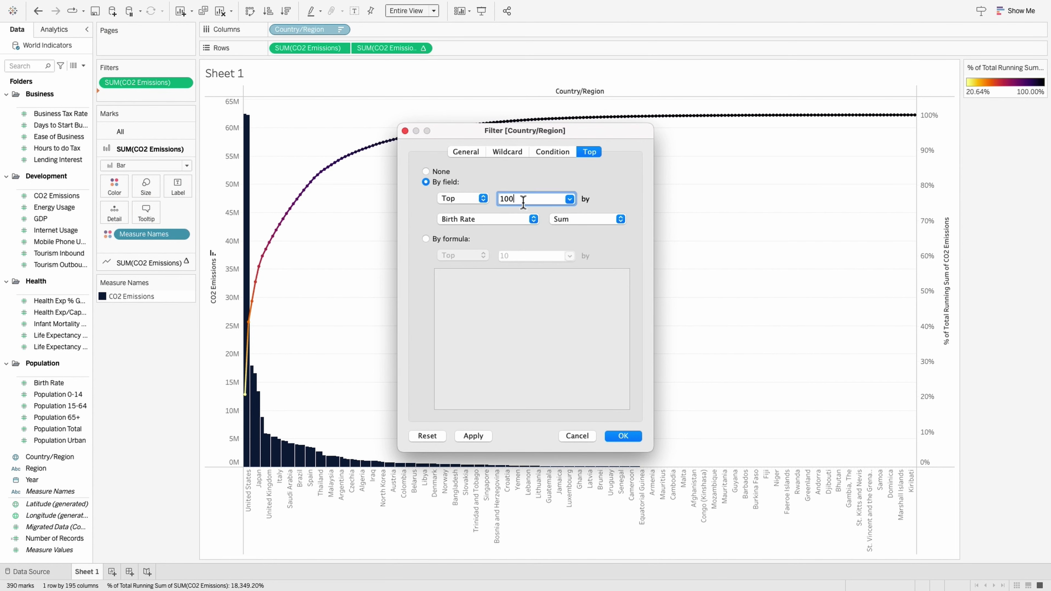
pyautogui.write('0')
pyautogui.click(488, 222)
pyautogui.write('co2')
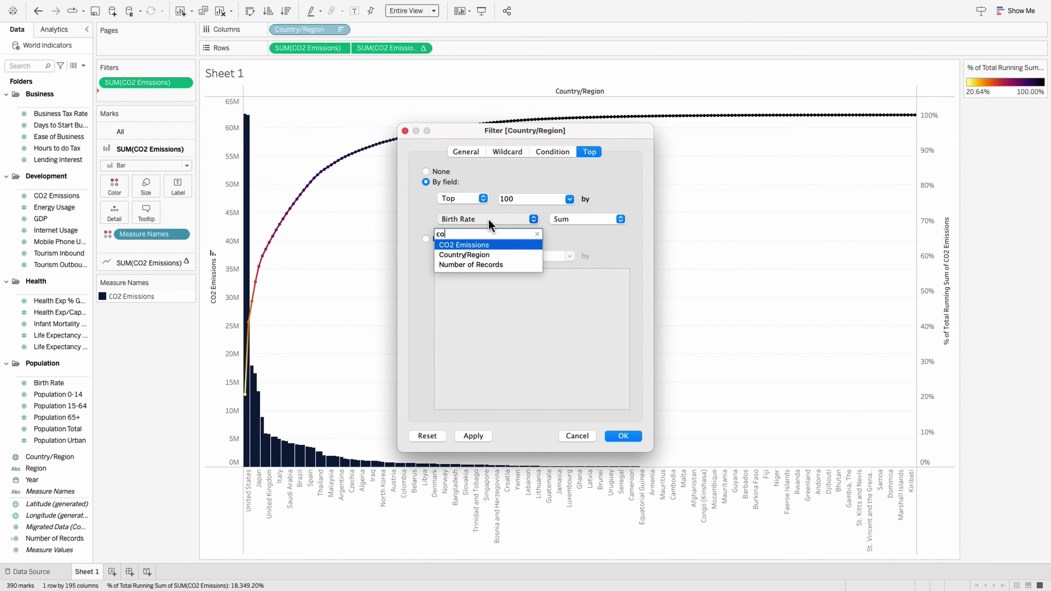
pyautogui.click(489, 246)
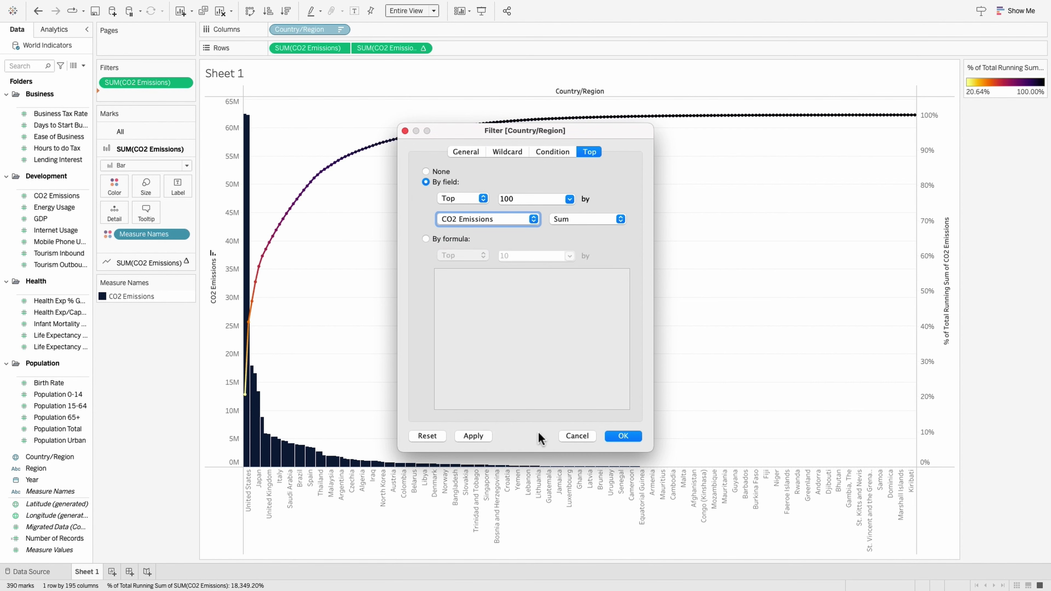
pyautogui.click(617, 437)
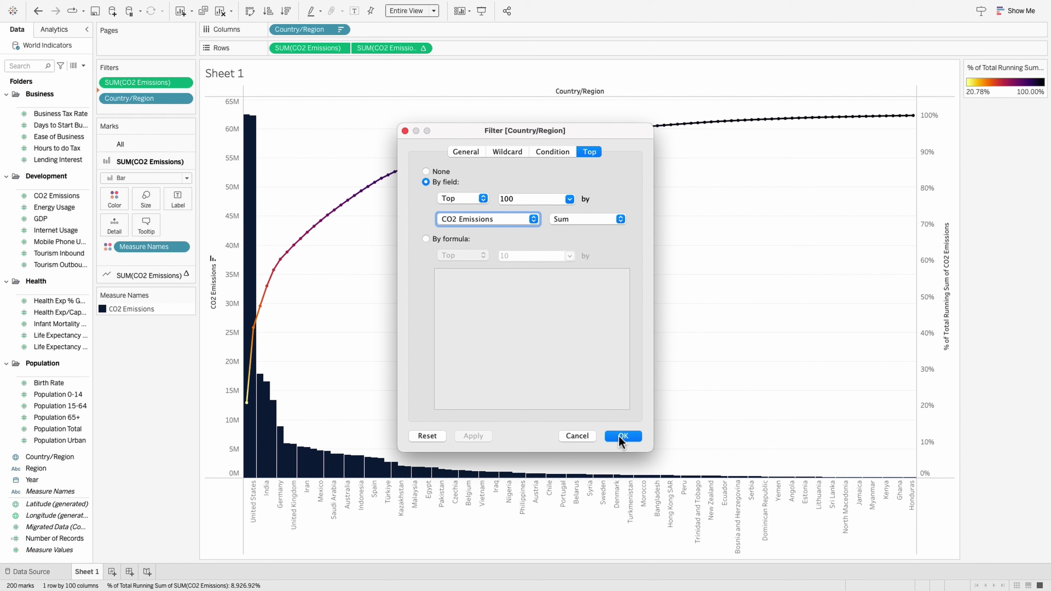
pyautogui.click(623, 436)
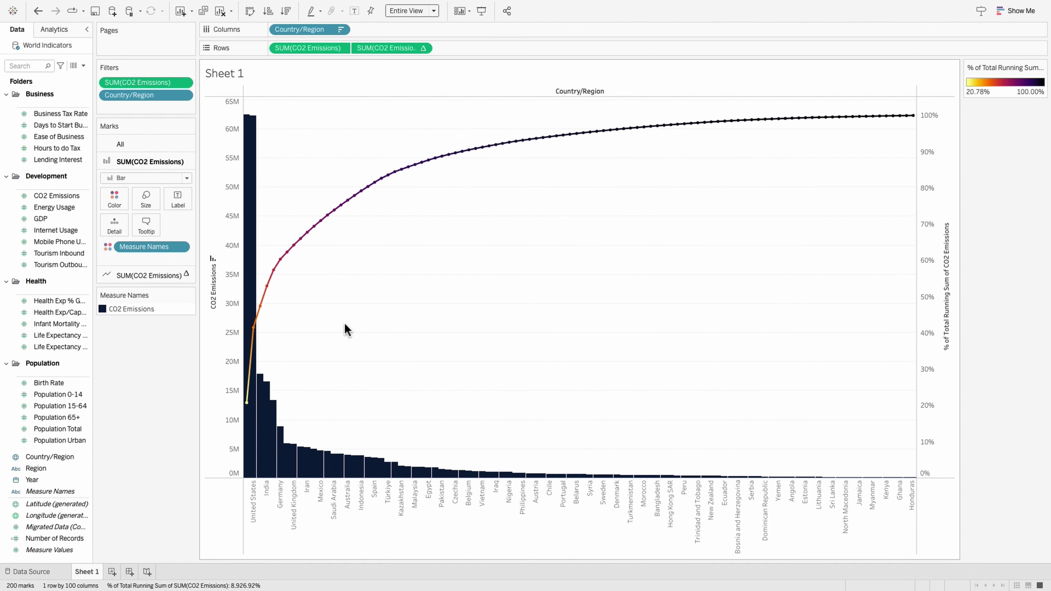
# Step: Narrow the bars with the Size slider
pyautogui.click(146, 202)
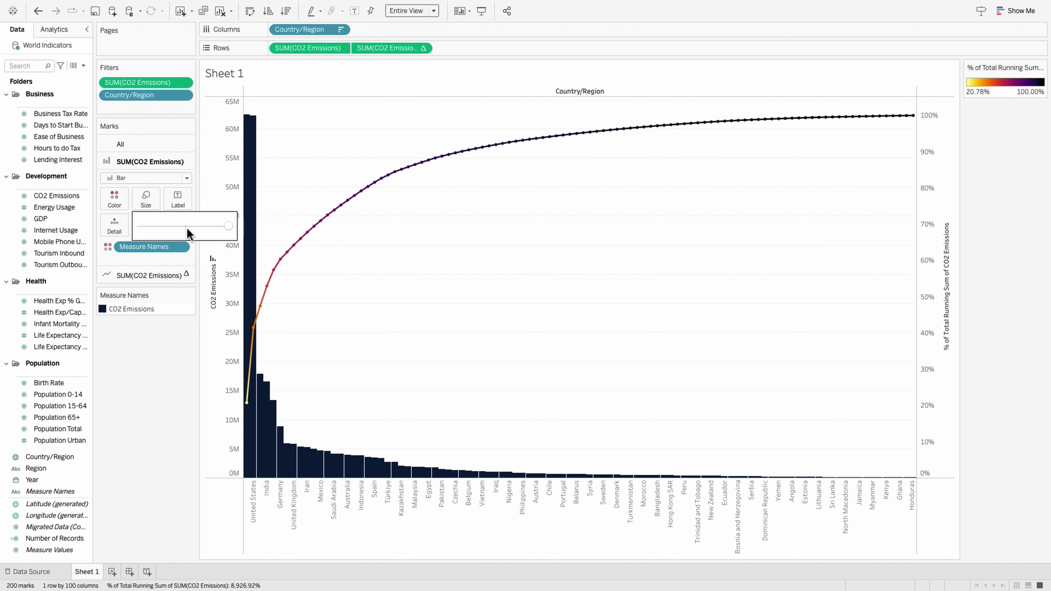
pyautogui.moveTo(216, 229)
pyautogui.mouseDown()
pyautogui.moveTo(181, 229)
pyautogui.moveTo(214, 230)
pyautogui.mouseUp()
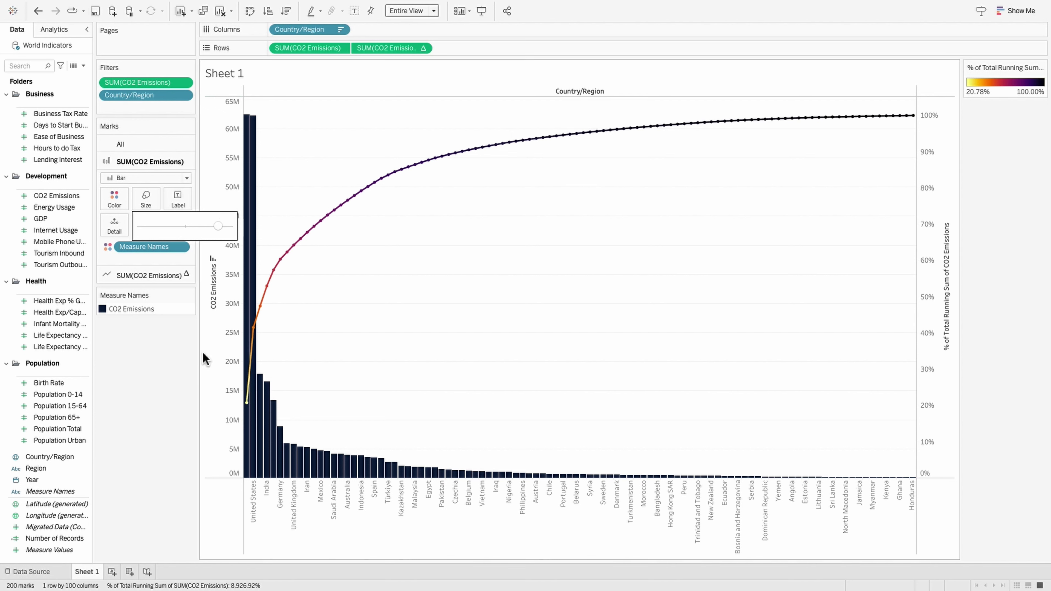
pyautogui.click(183, 387)
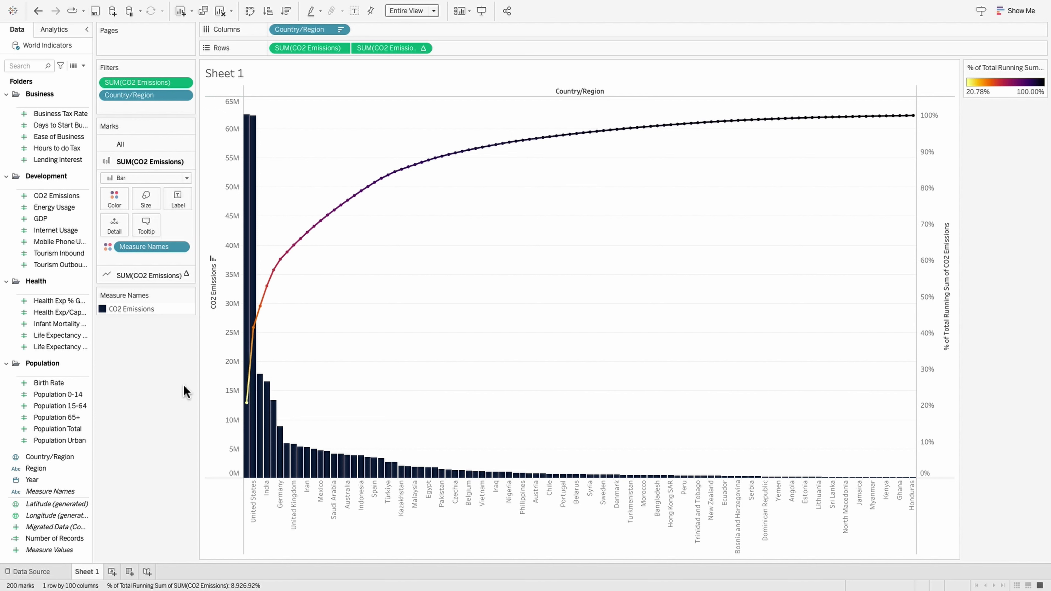
# Step: Colour the cumulative line with a reversed Sunrise-Sunset Diverging palette
pyautogui.click(122, 276)
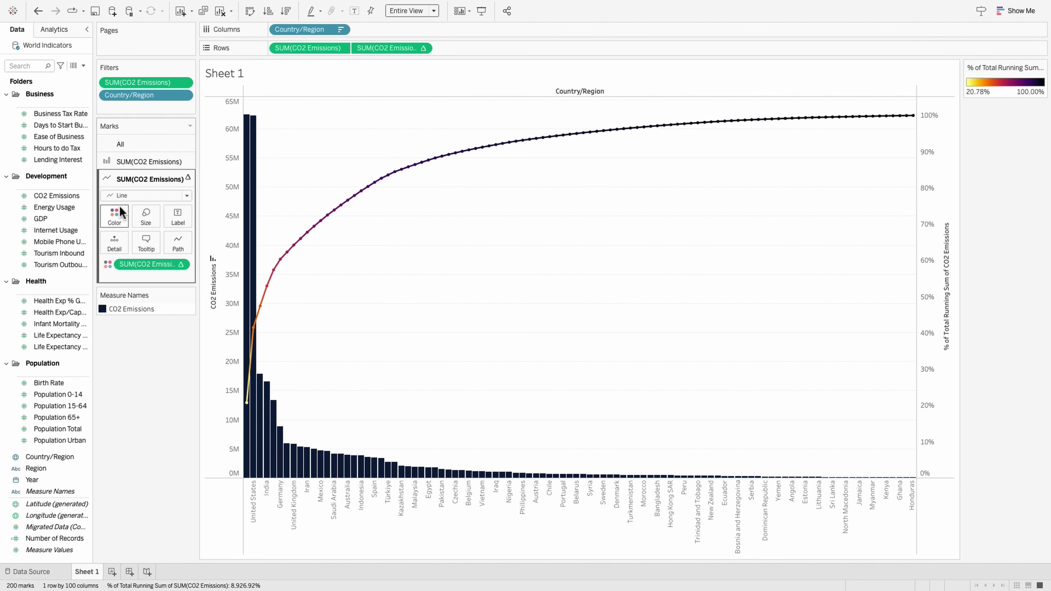
pyautogui.click(115, 214)
pyautogui.click(167, 251)
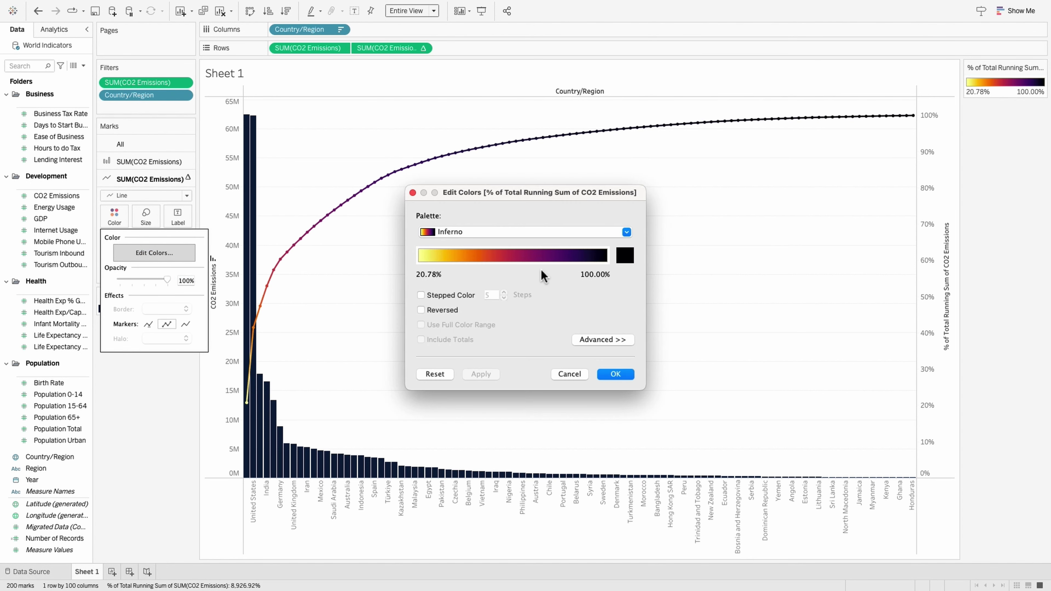
pyautogui.click(496, 200)
pyautogui.click(435, 206)
pyautogui.click(471, 373)
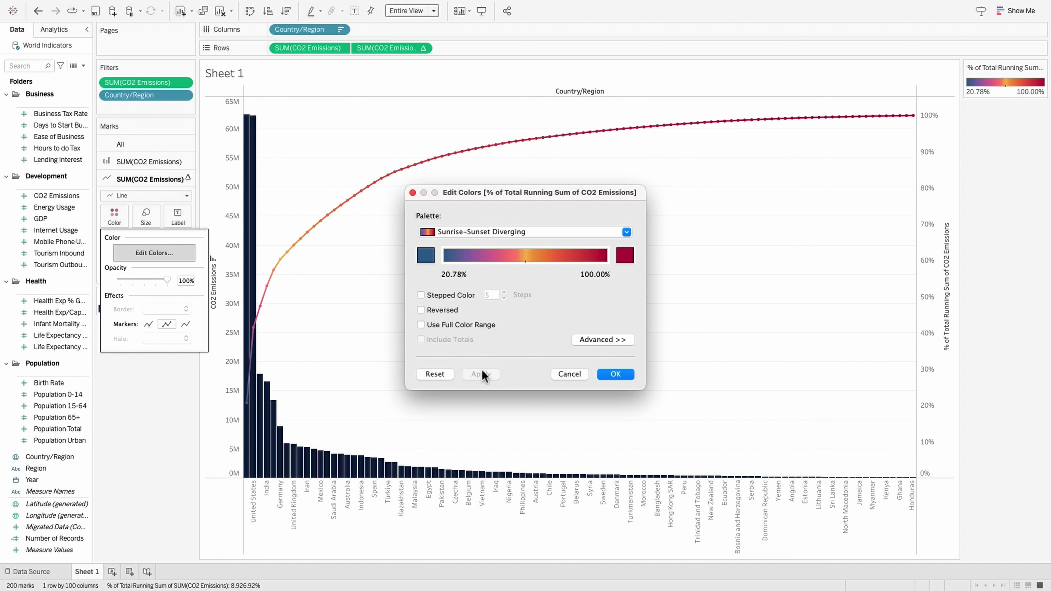
pyautogui.click(424, 311)
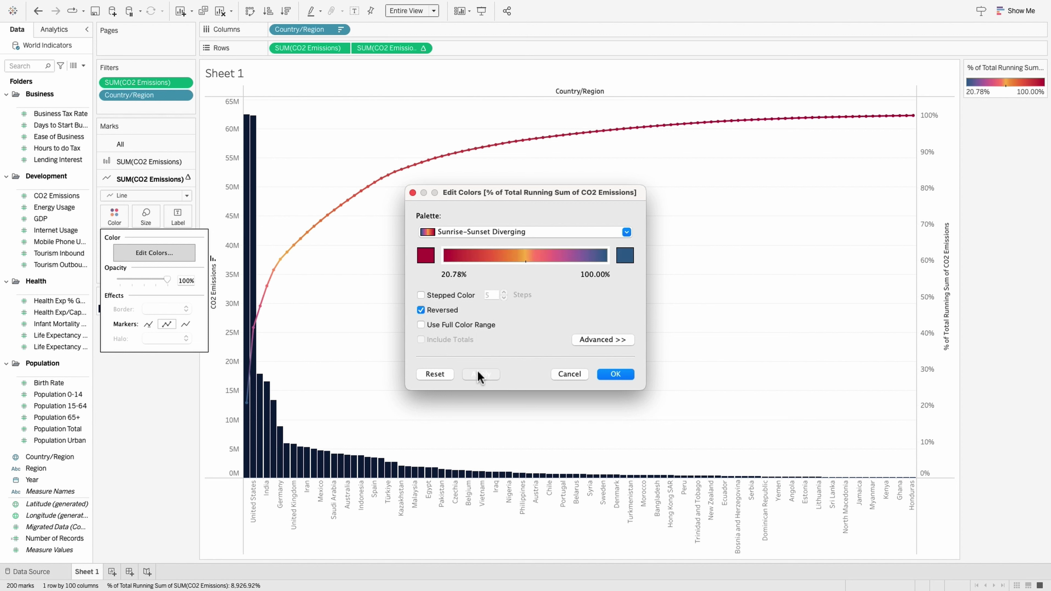
pyautogui.click(478, 370)
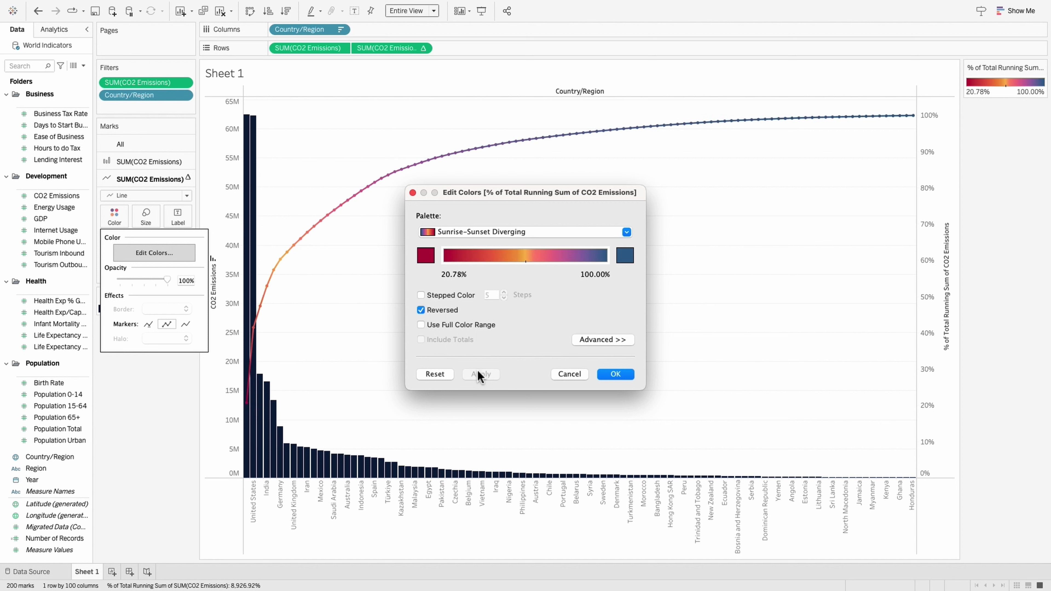
pyautogui.click(616, 374)
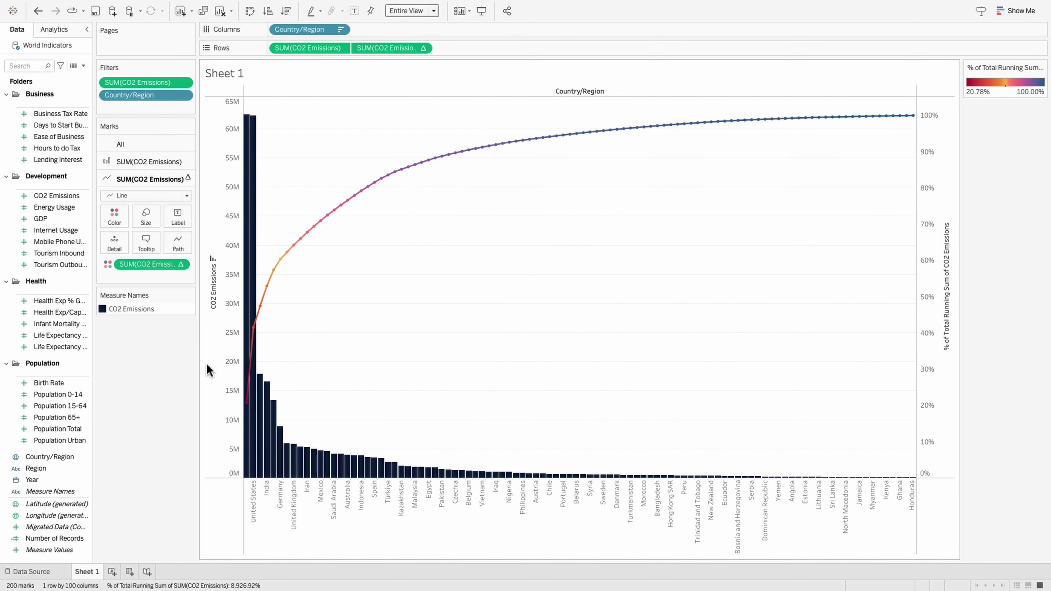
# Step: Narrow the axis area and add a constant reference line at 0.8 (80%) on the % axis
pyautogui.moveTo(246, 364)
pyautogui.mouseDown()
pyautogui.moveTo(224, 365)
pyautogui.moveTo(234, 367)
pyautogui.mouseUp()
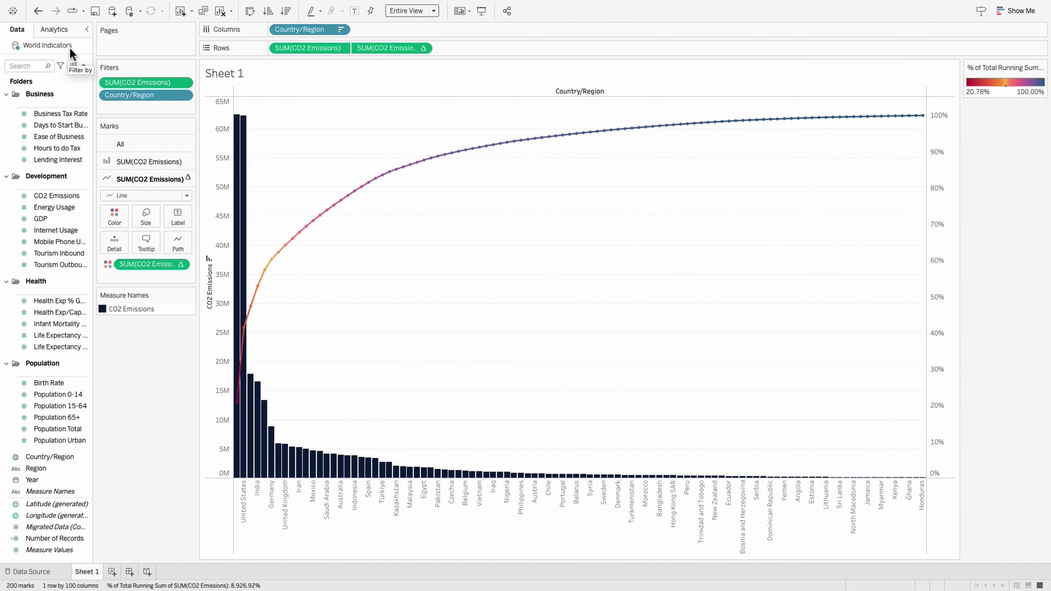
pyautogui.click(73, 32)
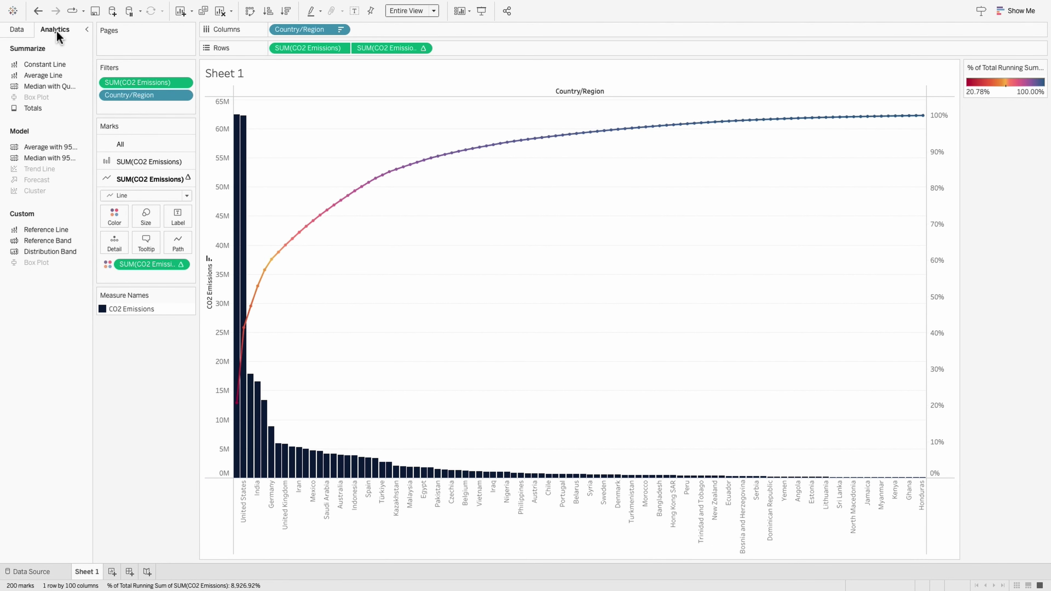
pyautogui.moveTo(37, 65); pyautogui.dragTo(292, 161)
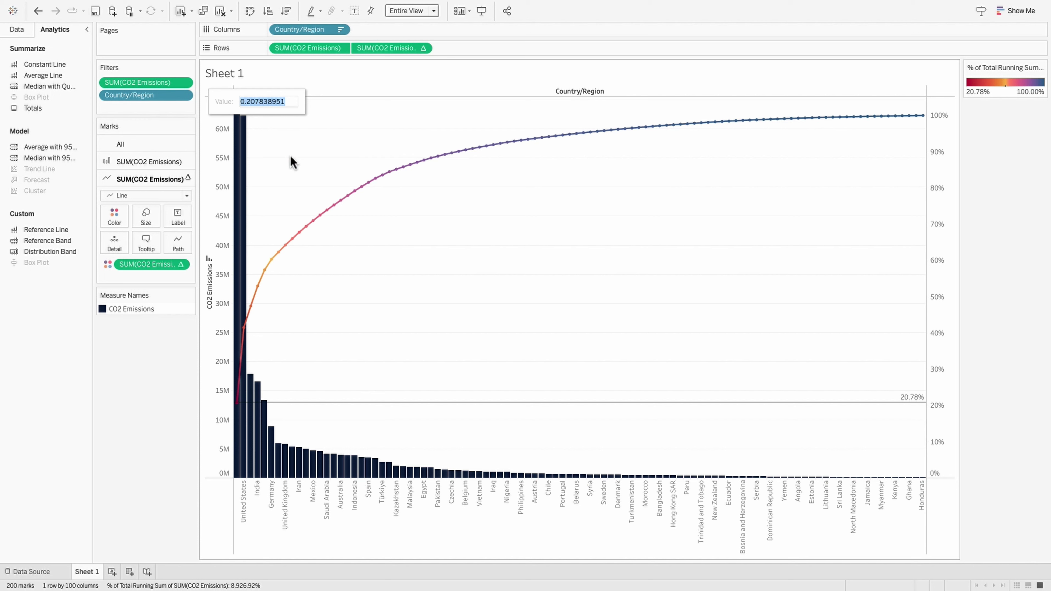
pyautogui.write('0.8')
pyautogui.press('Return')
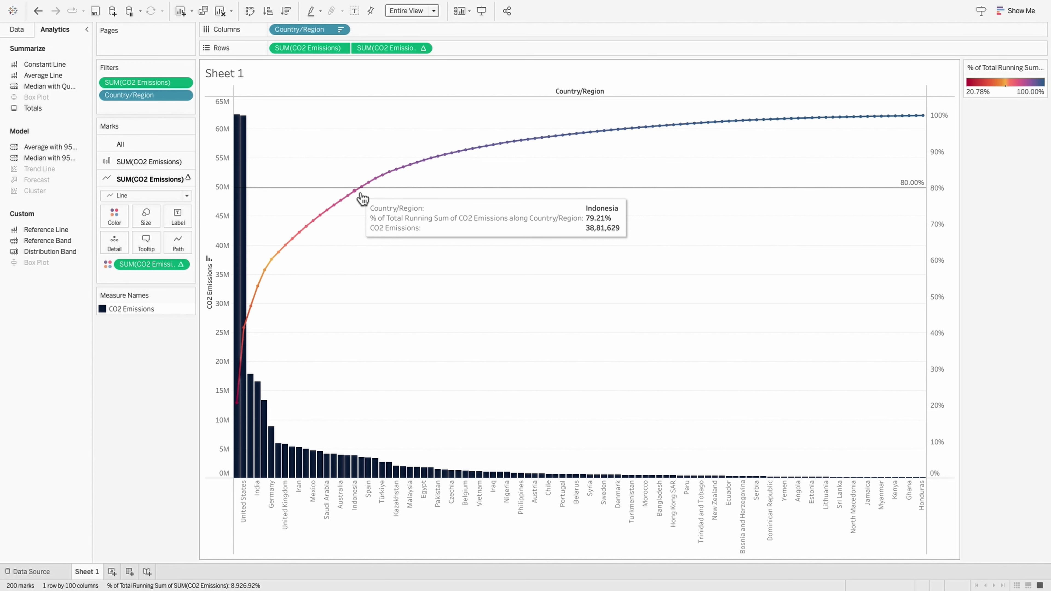
# Step: Rename the Sheet 1 tab to 'Pareto Chart'
pyautogui.doubleClick(92, 572)
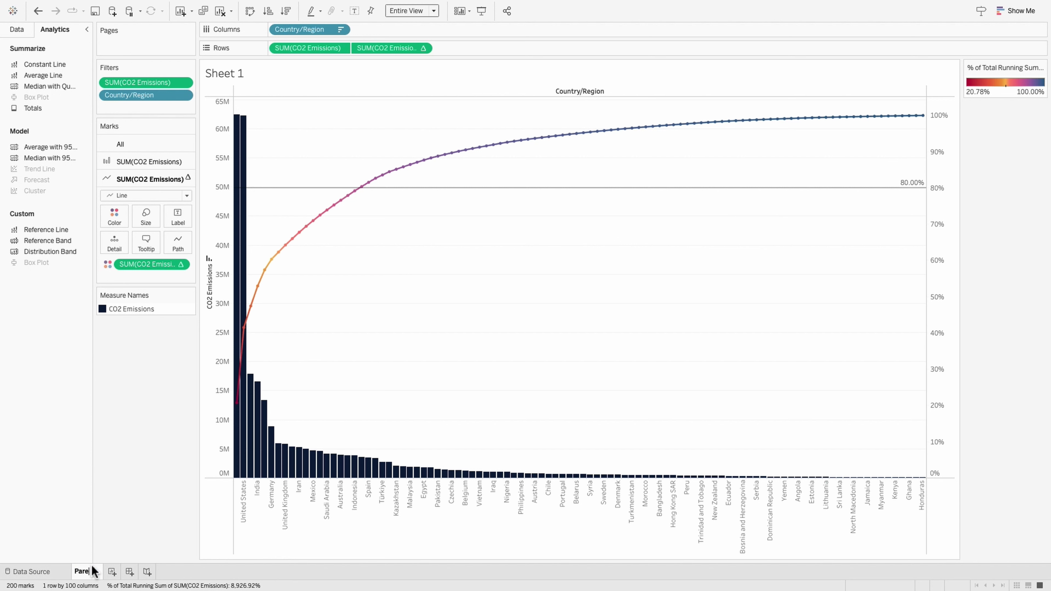
pyautogui.write('Pareto Chart')
pyautogui.press('Return')
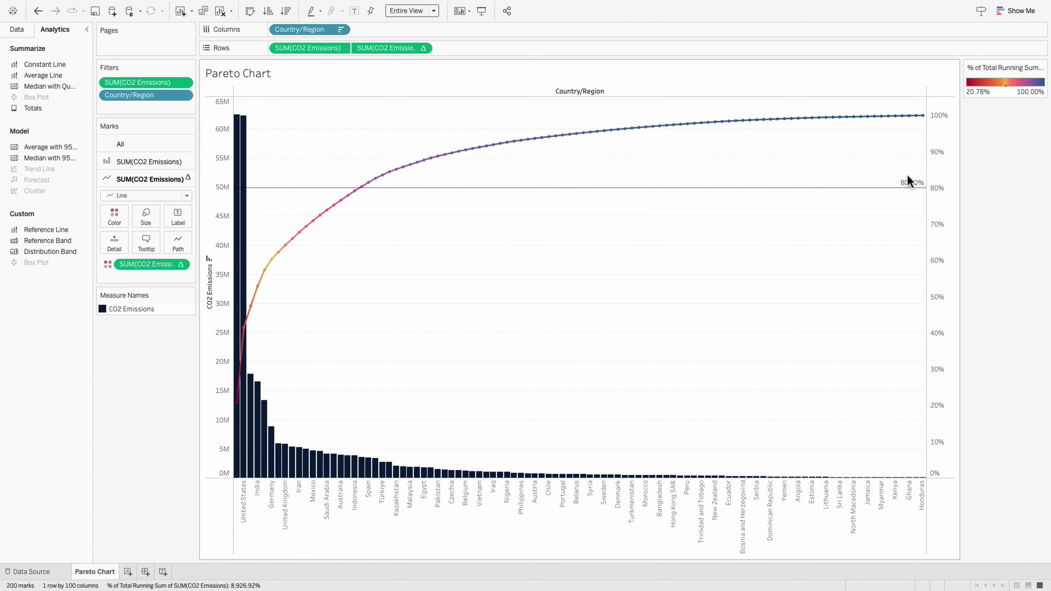
# Step: Add Country/Region as detail on the line and make the Columns field Count (Distinct) of countries
pyautogui.rightClick(315, 31)
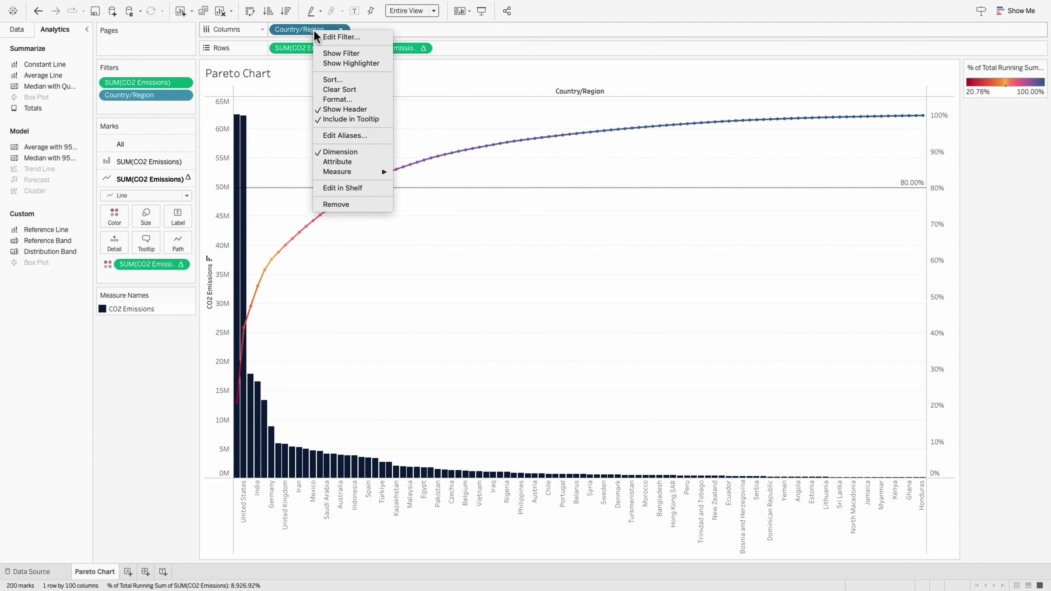
pyautogui.moveTo(345, 171)
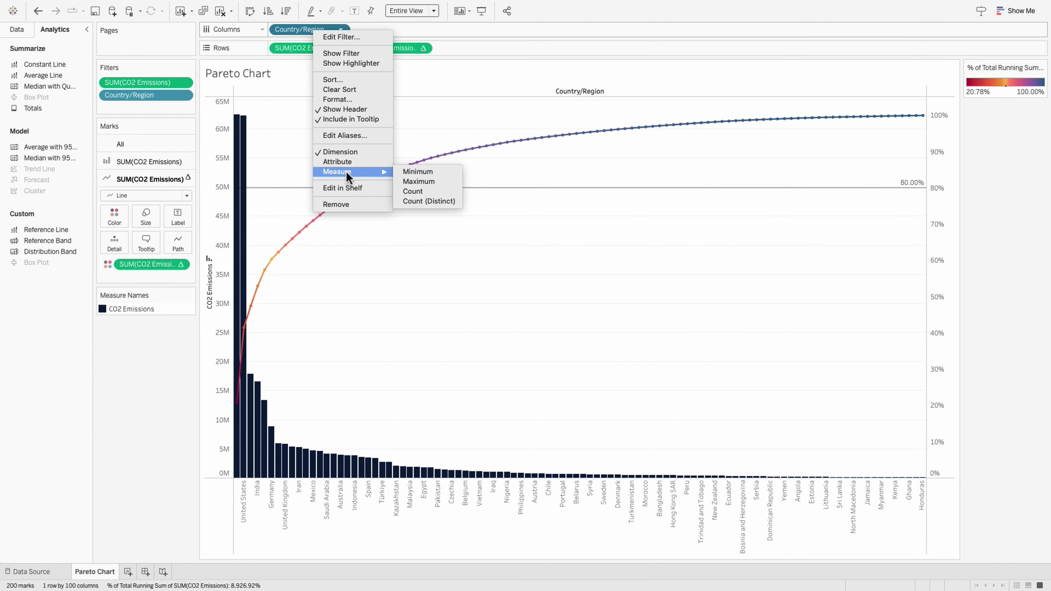
pyautogui.click(416, 201)
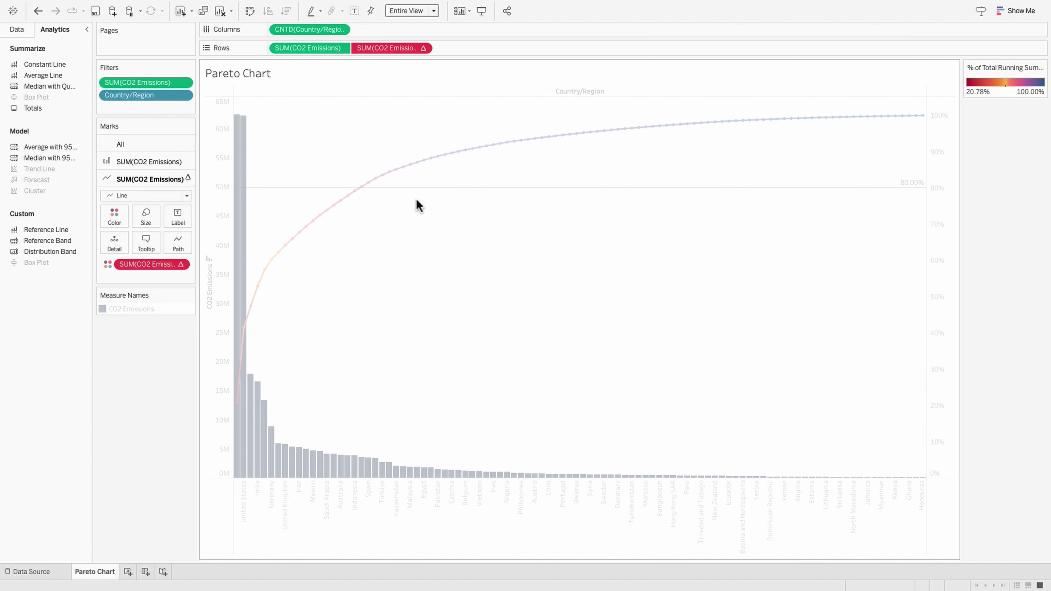
pyautogui.hotkey('ctrl', 'z')
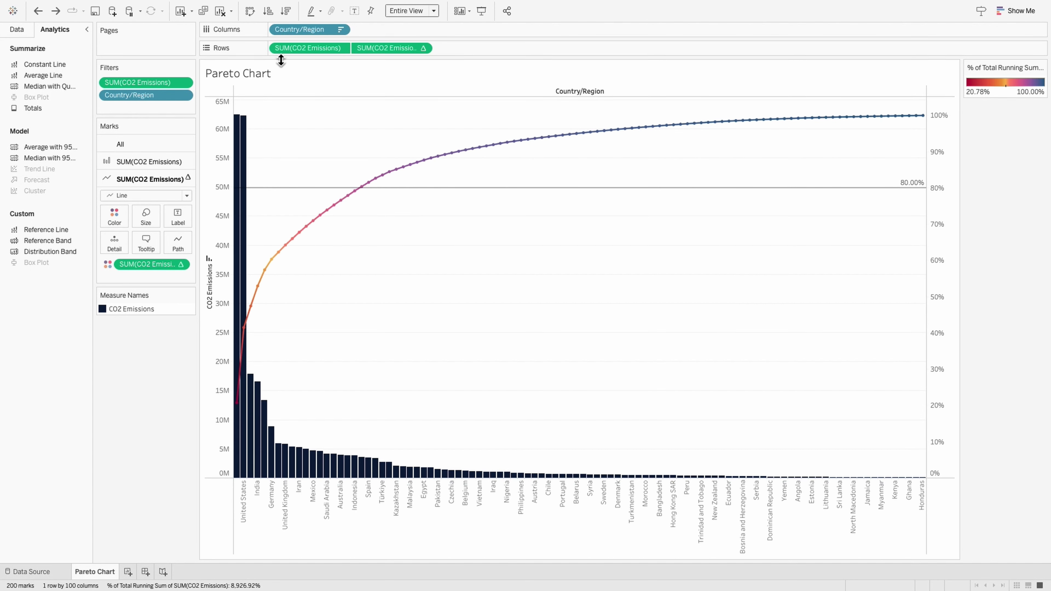
pyautogui.moveTo(292, 29); pyautogui.dragTo(120, 248)
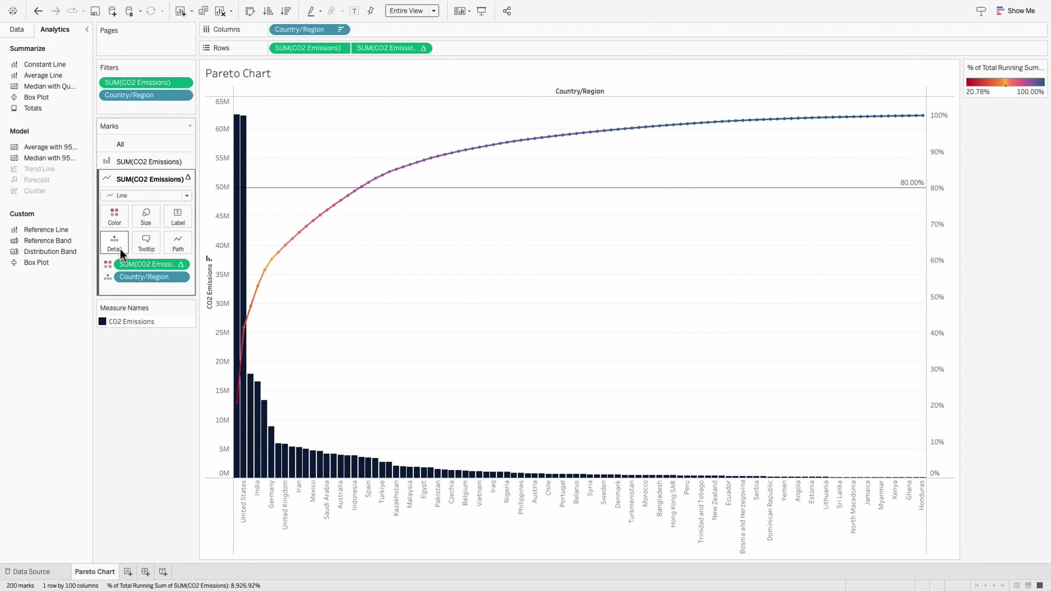
pyautogui.rightClick(322, 30)
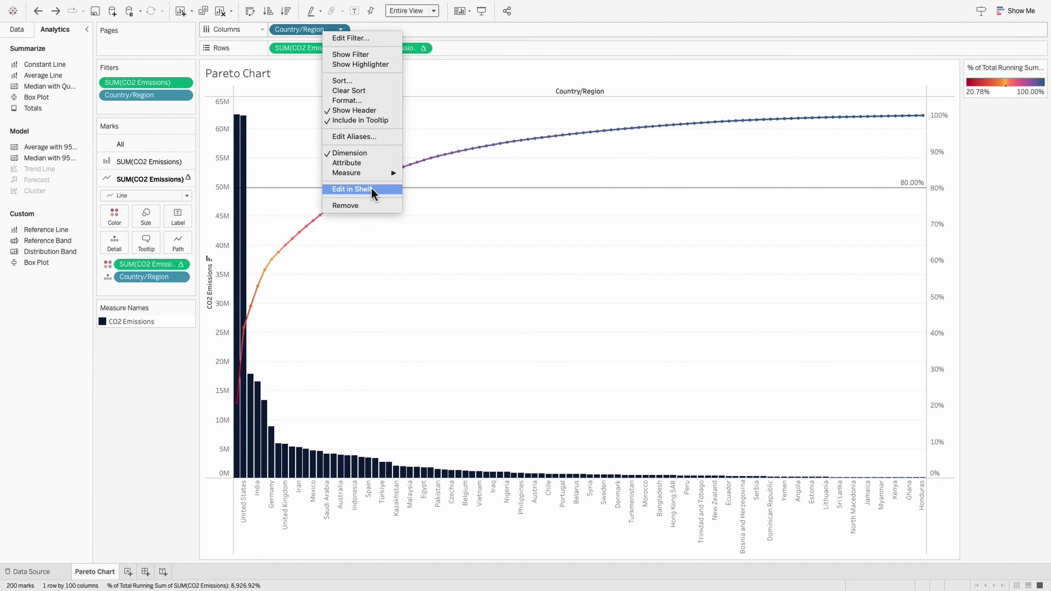
pyautogui.moveTo(374, 178)
pyautogui.click(431, 203)
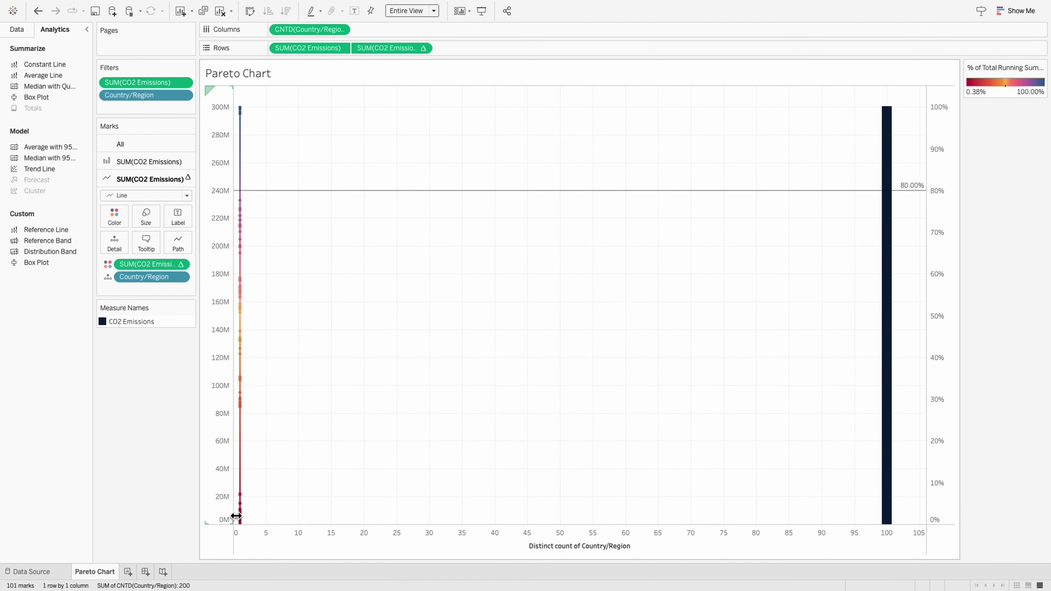
# Step: Make the distinct country count a Running Total computed along Country/Region
pyautogui.rightClick(307, 33)
pyautogui.moveTo(375, 201)
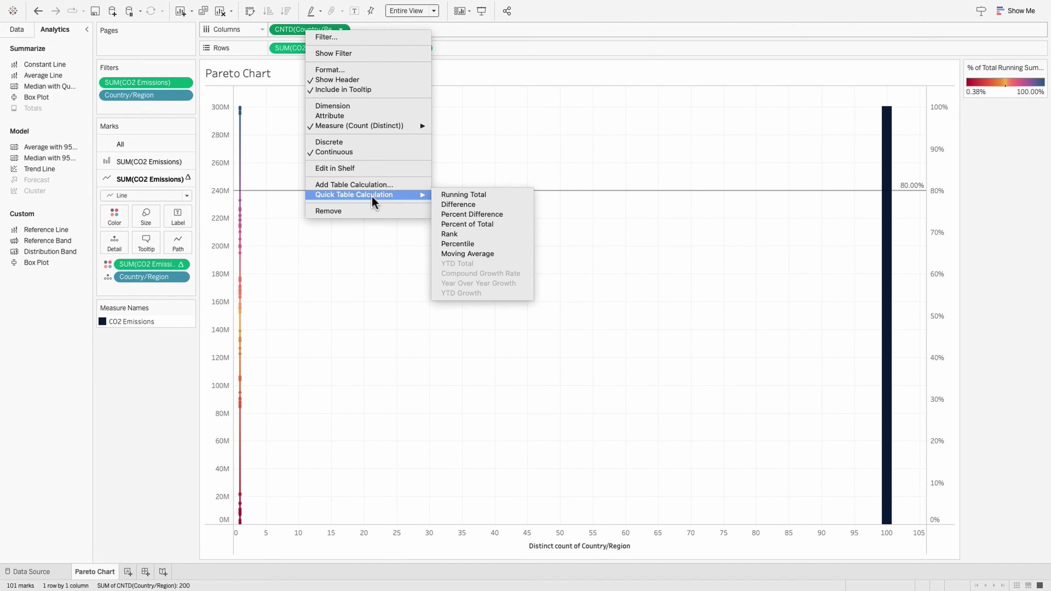
pyautogui.click(449, 195)
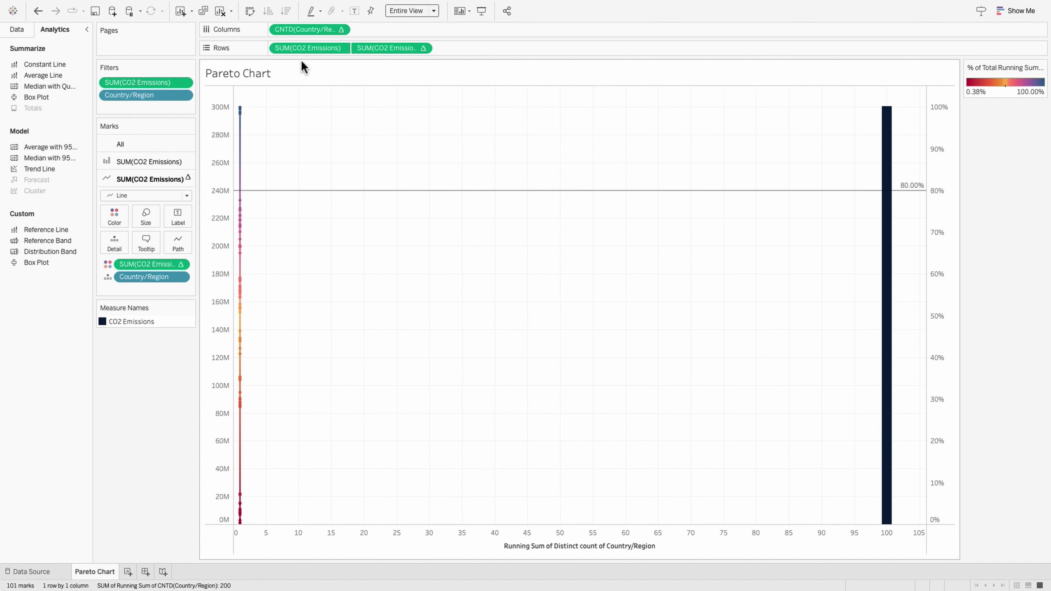
pyautogui.rightClick(312, 33)
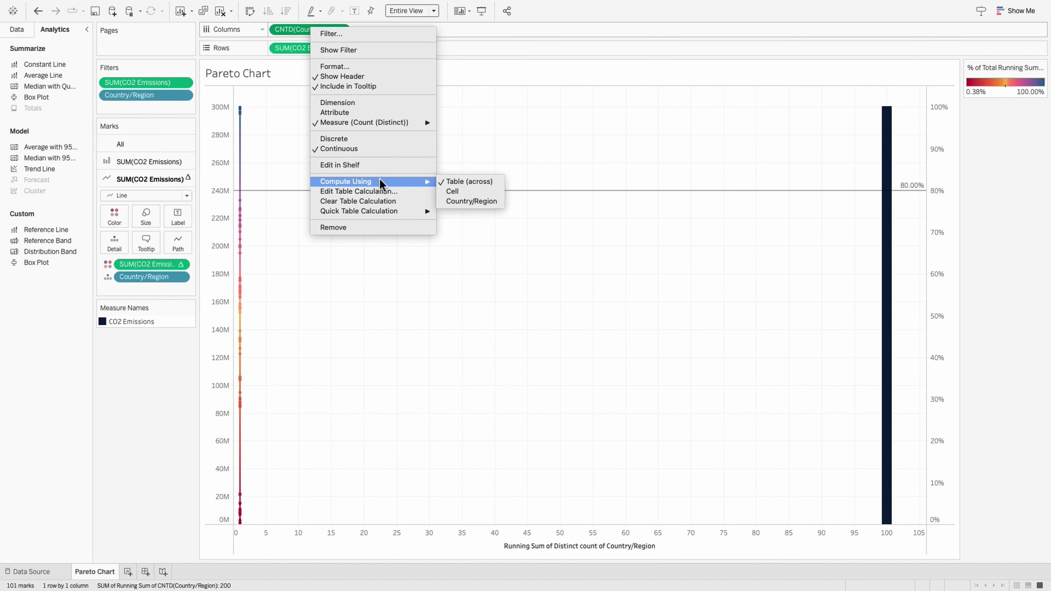
pyautogui.click(376, 190)
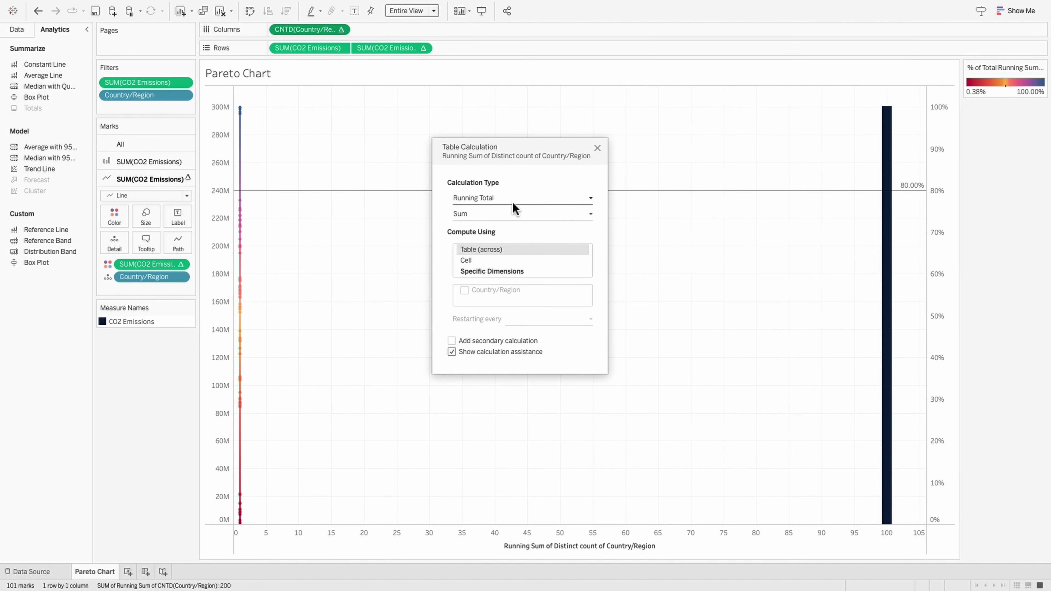
pyautogui.click(499, 269)
pyautogui.click(464, 291)
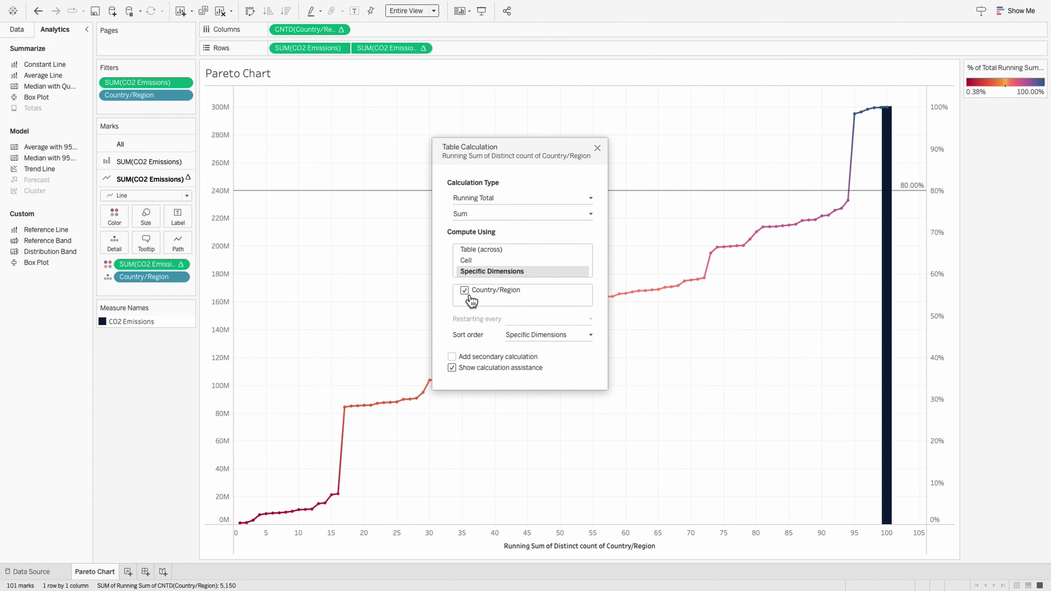
# Step: Add a secondary Percent of Total calculation, also computed along Country/Region
pyautogui.click(451, 357)
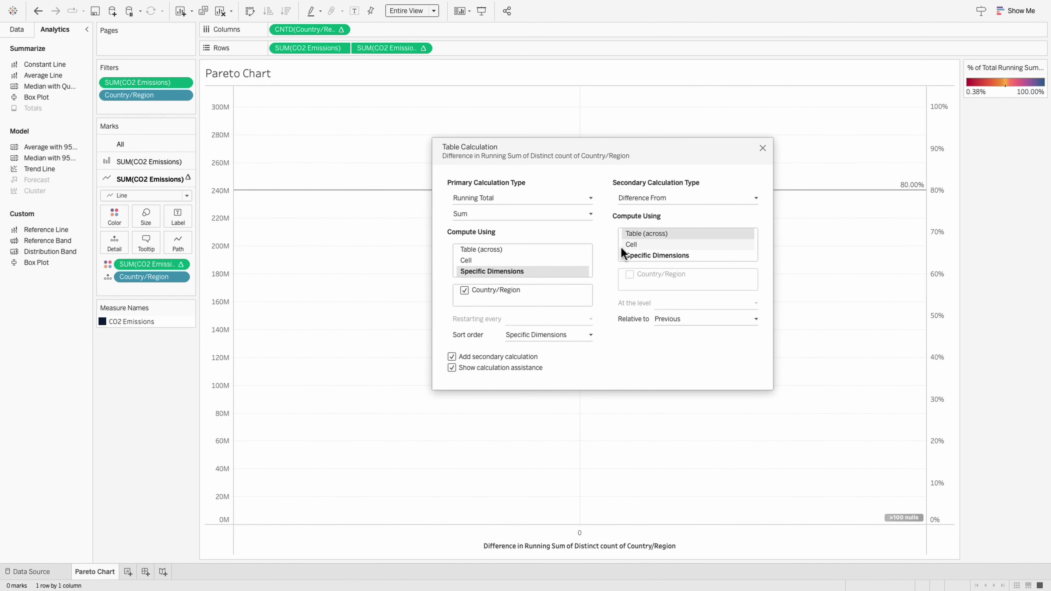
pyautogui.click(654, 198)
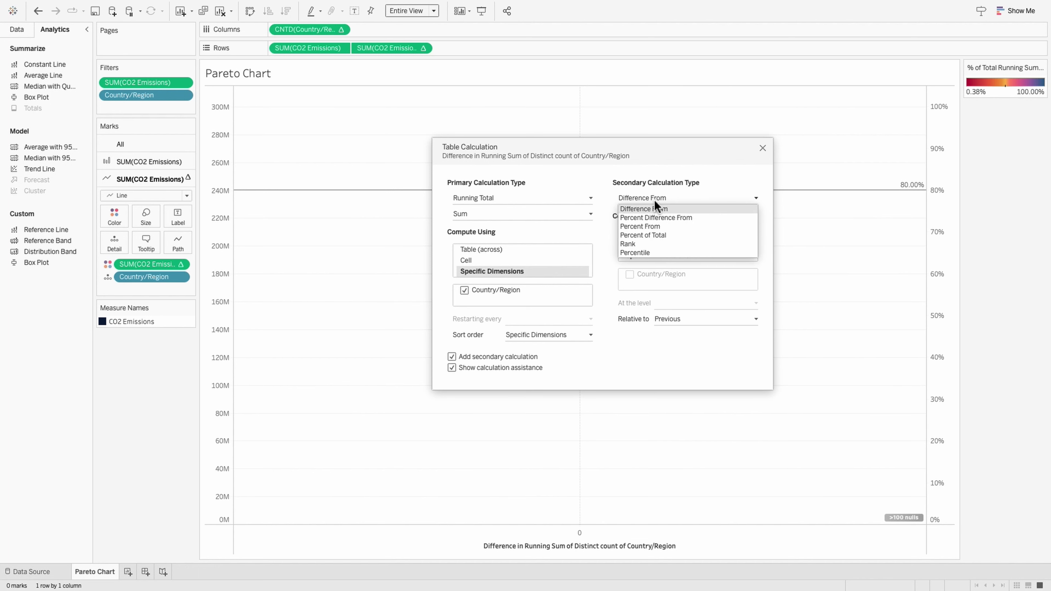
pyautogui.click(651, 233)
pyautogui.click(647, 292)
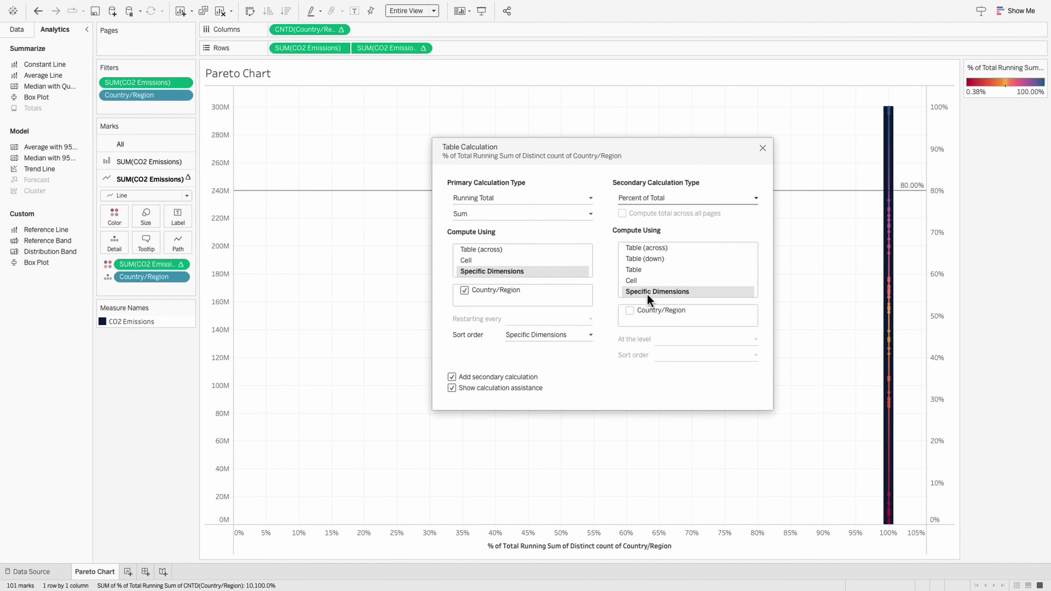
pyautogui.click(631, 312)
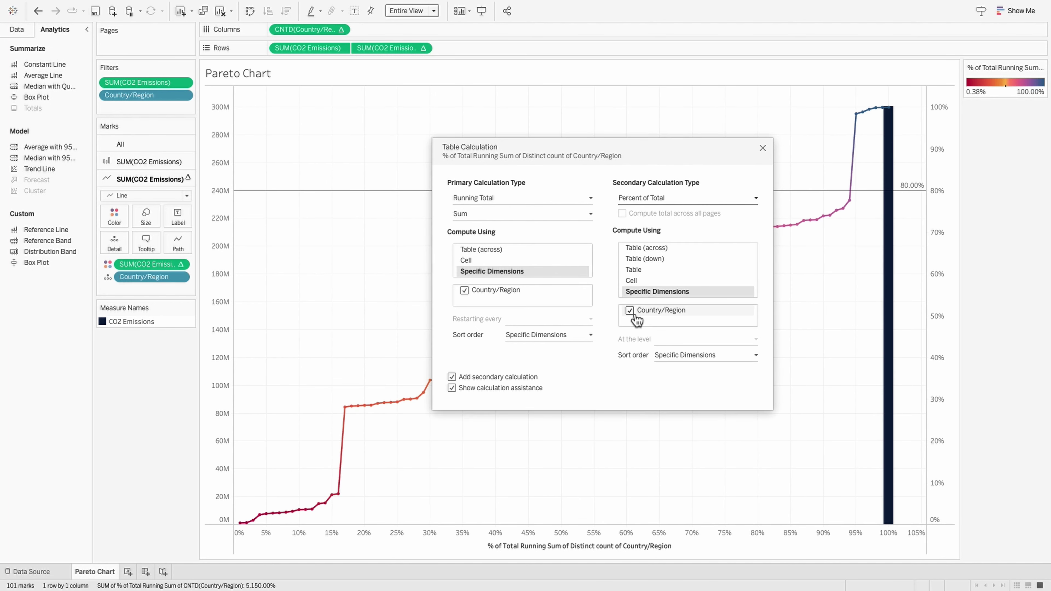
pyautogui.click(762, 148)
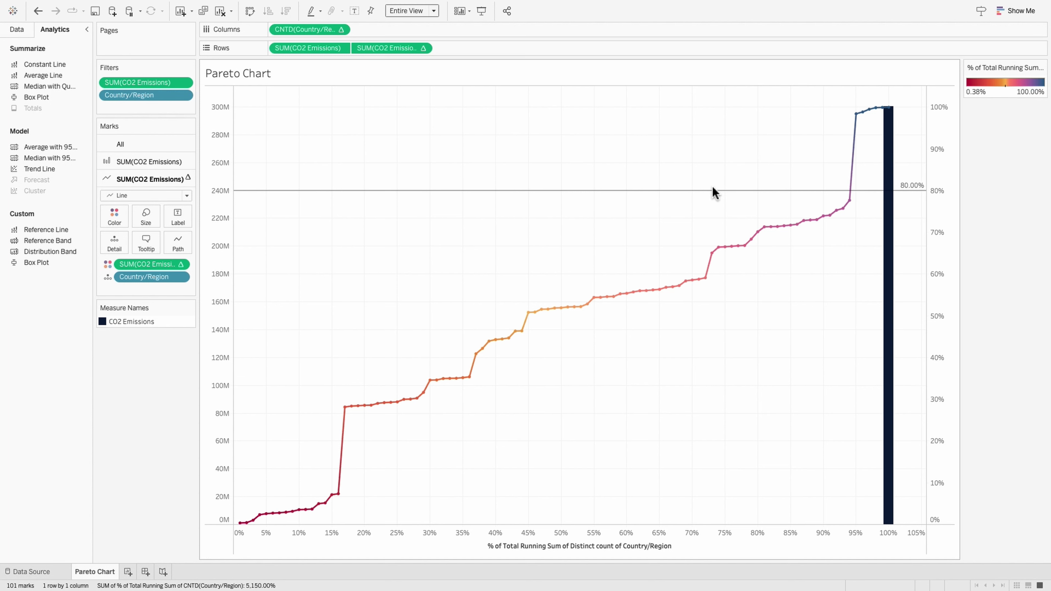
# Step: Sort Country/Region by the CO2 Emissions field, descending
pyautogui.rightClick(136, 278)
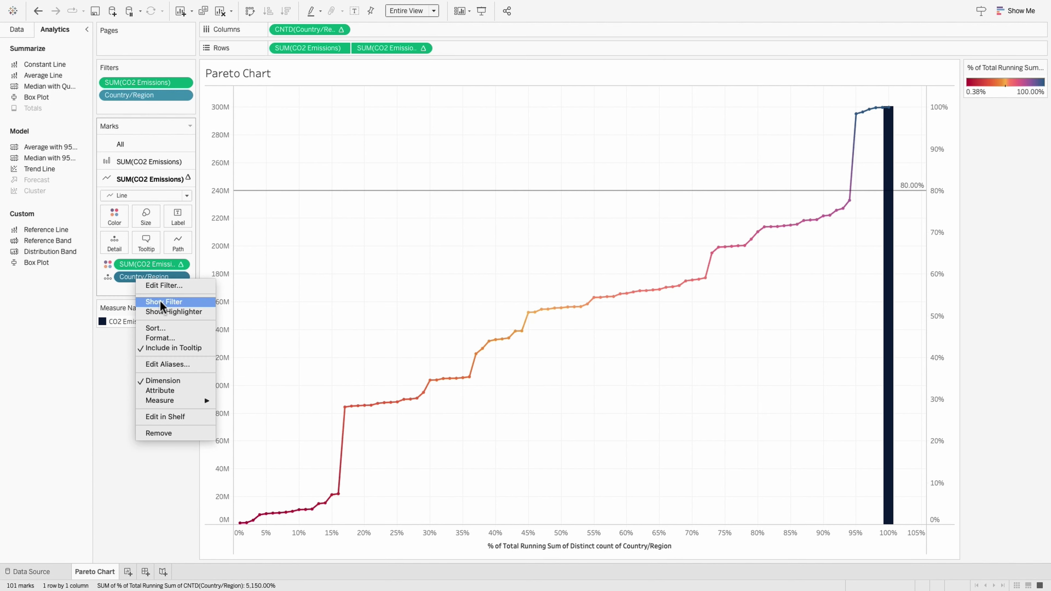
pyautogui.click(165, 328)
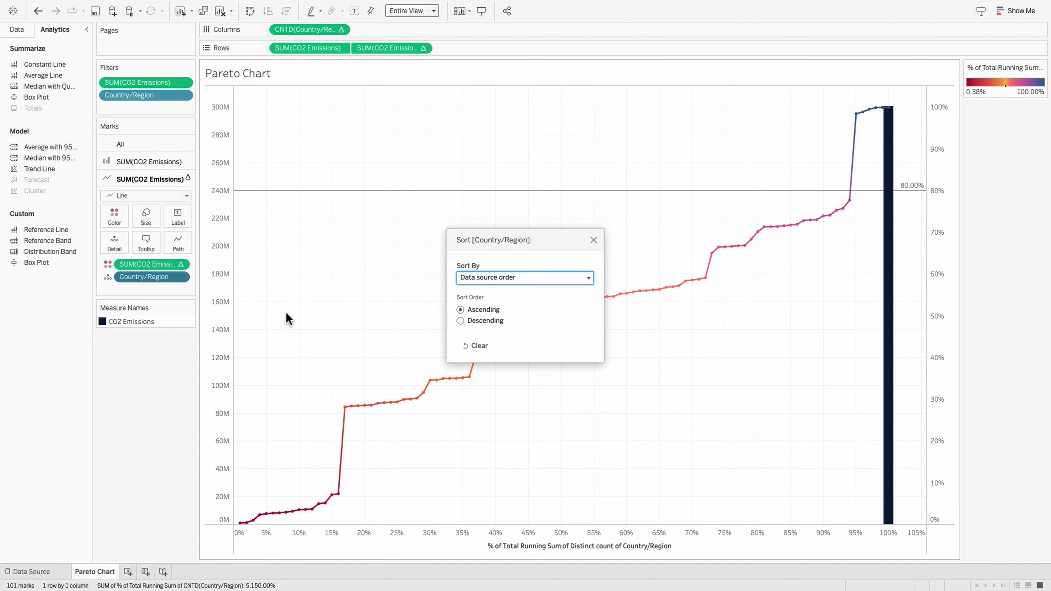
pyautogui.click(465, 280)
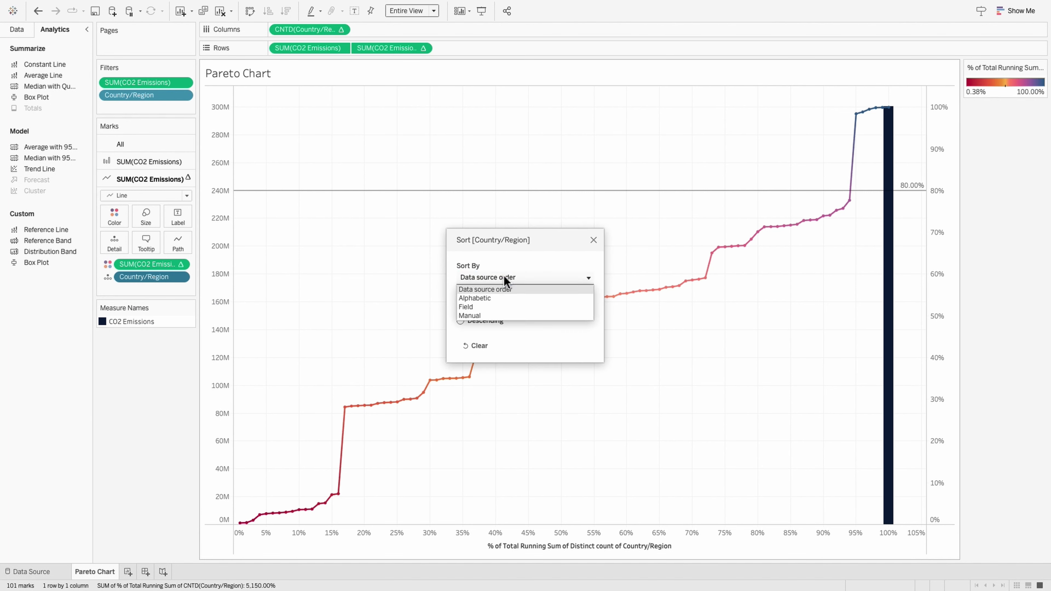
pyautogui.click(489, 306)
pyautogui.click(477, 321)
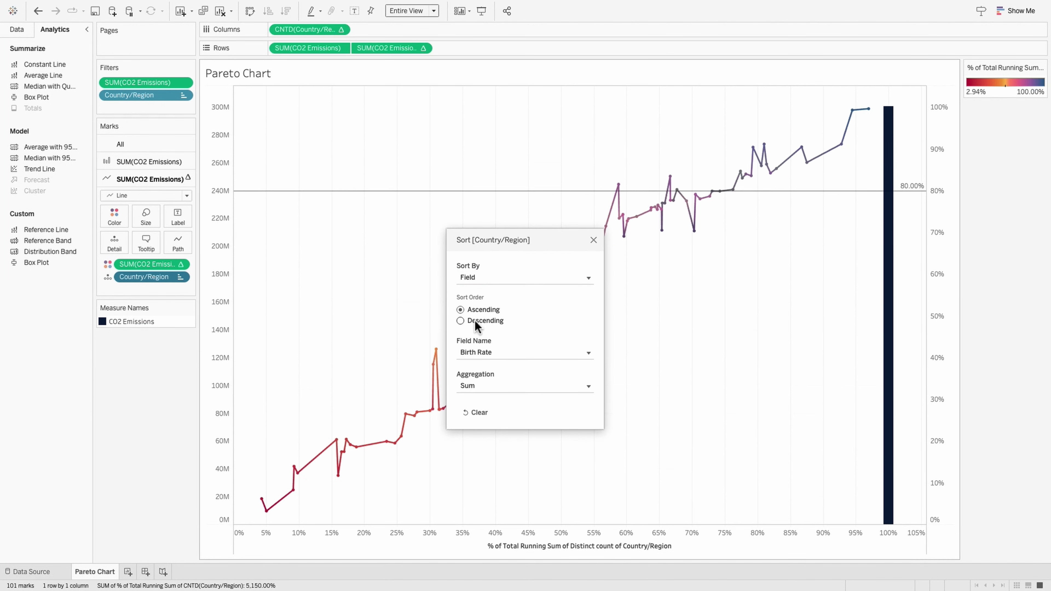
pyautogui.click(488, 352)
pyautogui.write('co2')
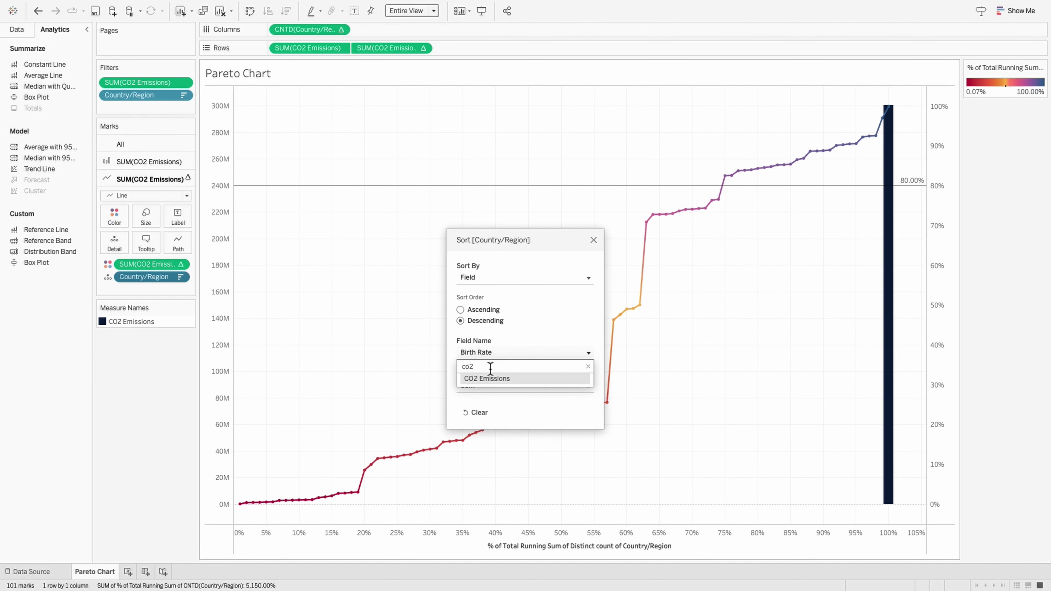
pyautogui.click(490, 379)
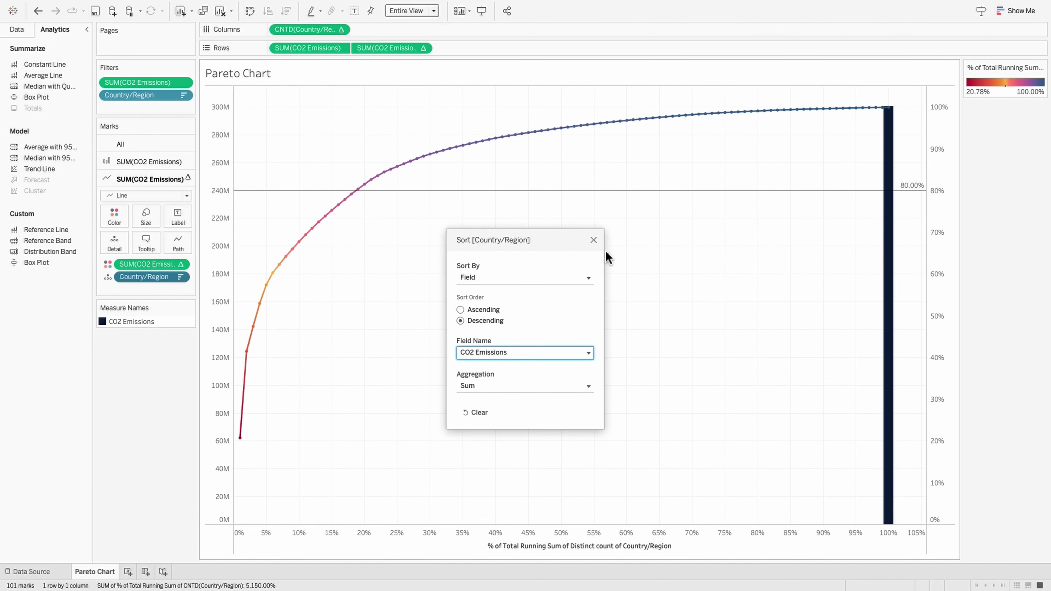
pyautogui.click(594, 241)
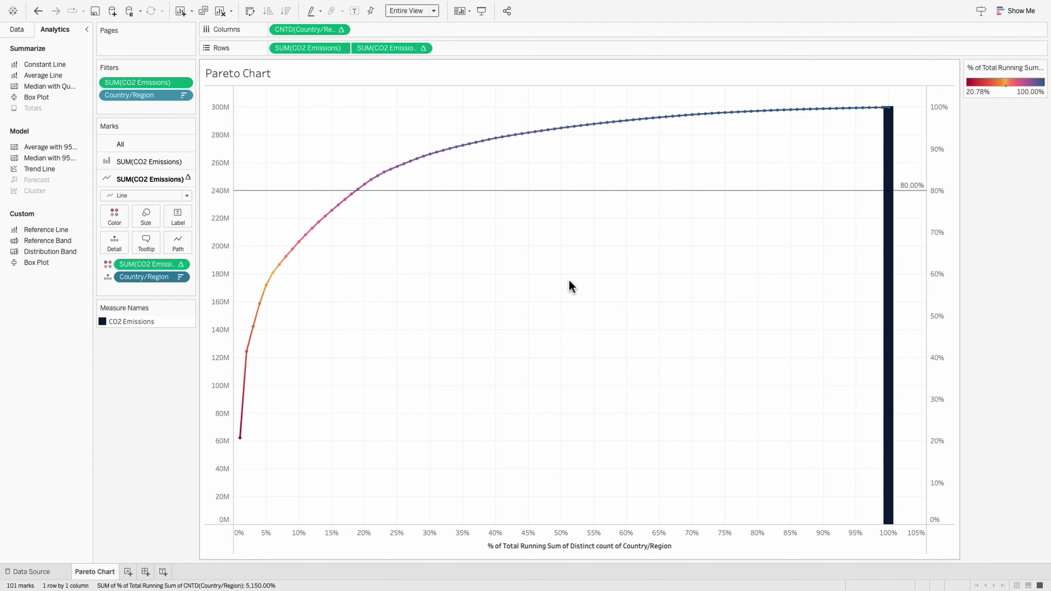
pyautogui.moveTo(241, 431)
# Step: On the CO2 bar marks, add Country/Region to Detail and shrink the bar size
pyautogui.click(132, 161)
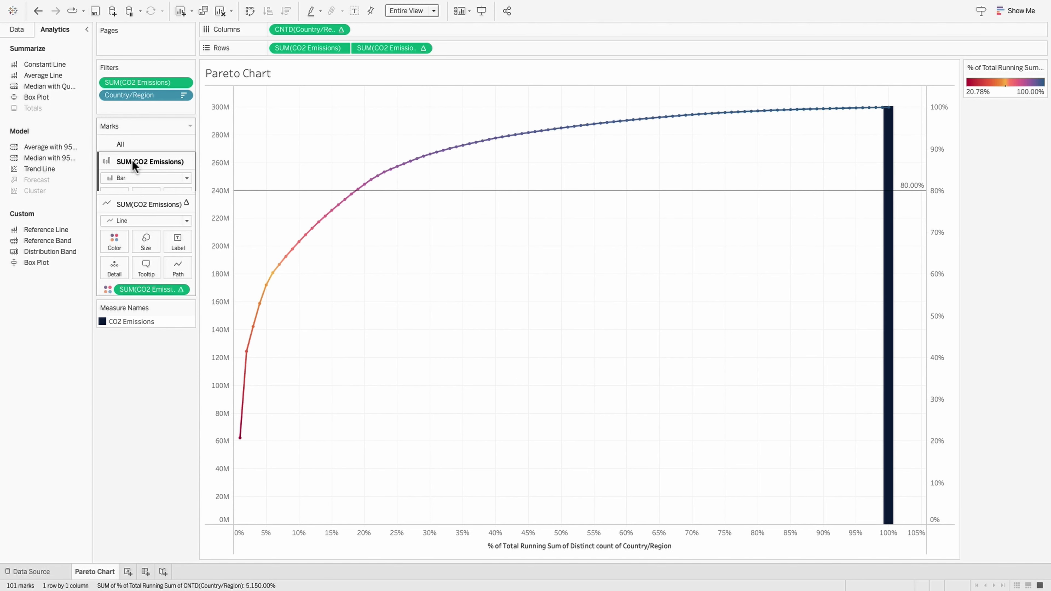
pyautogui.click(26, 29)
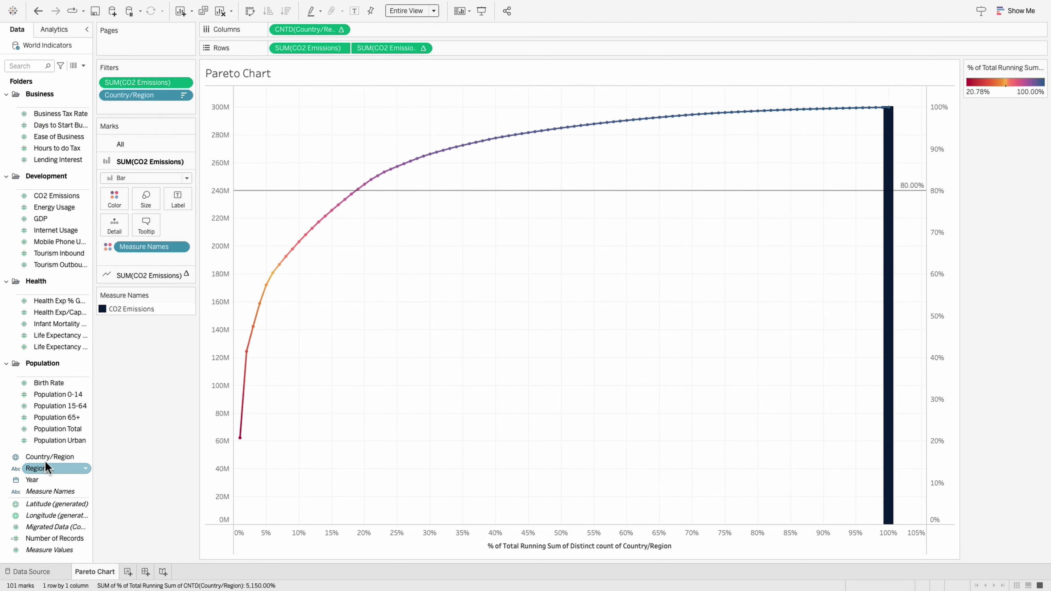
pyautogui.moveTo(44, 458); pyautogui.dragTo(112, 231)
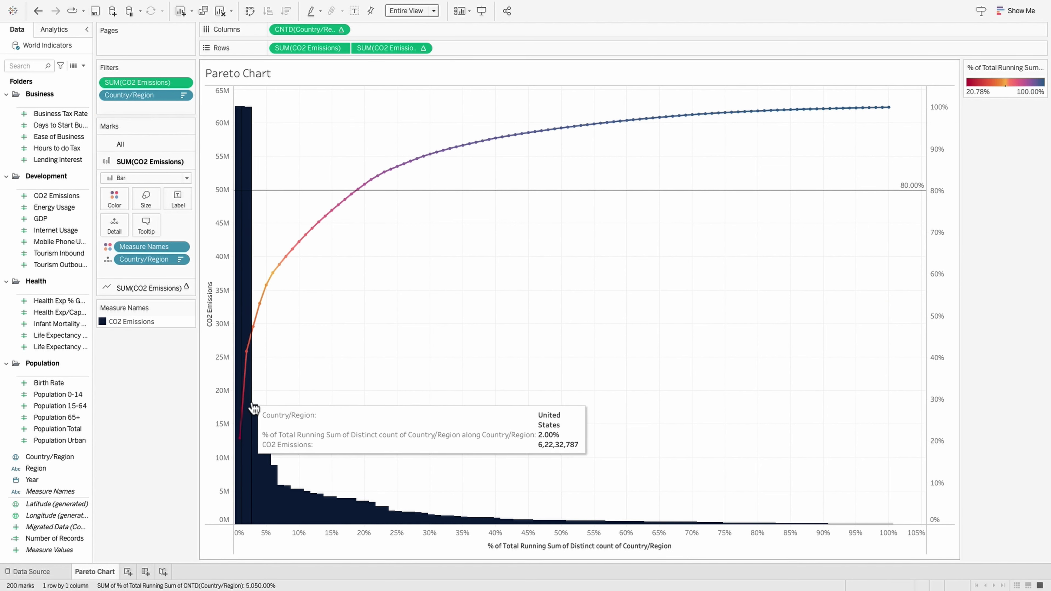
pyautogui.click(115, 199)
pyautogui.click(144, 204)
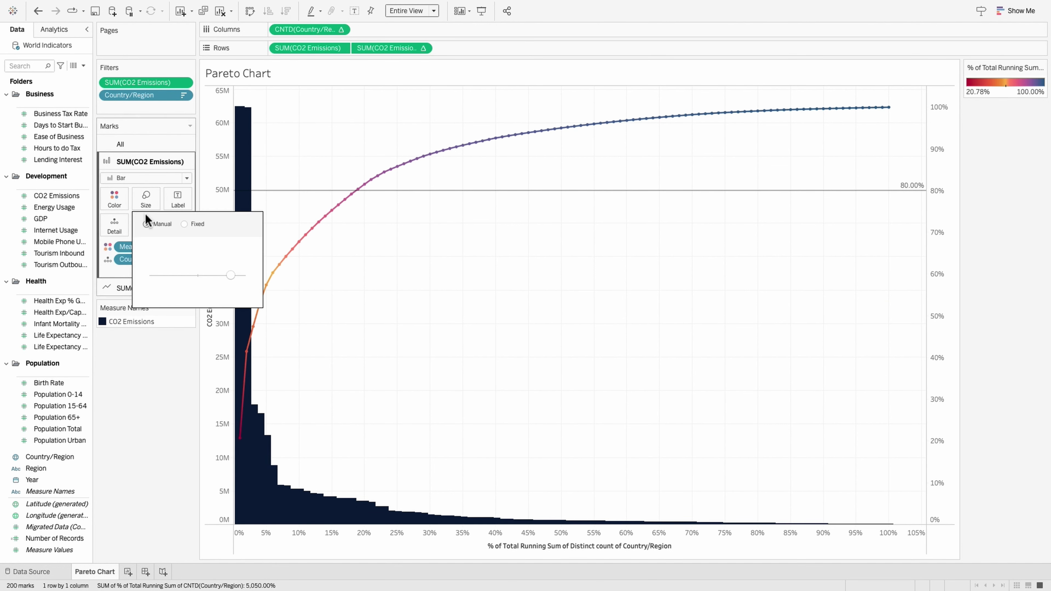
pyautogui.click(201, 275)
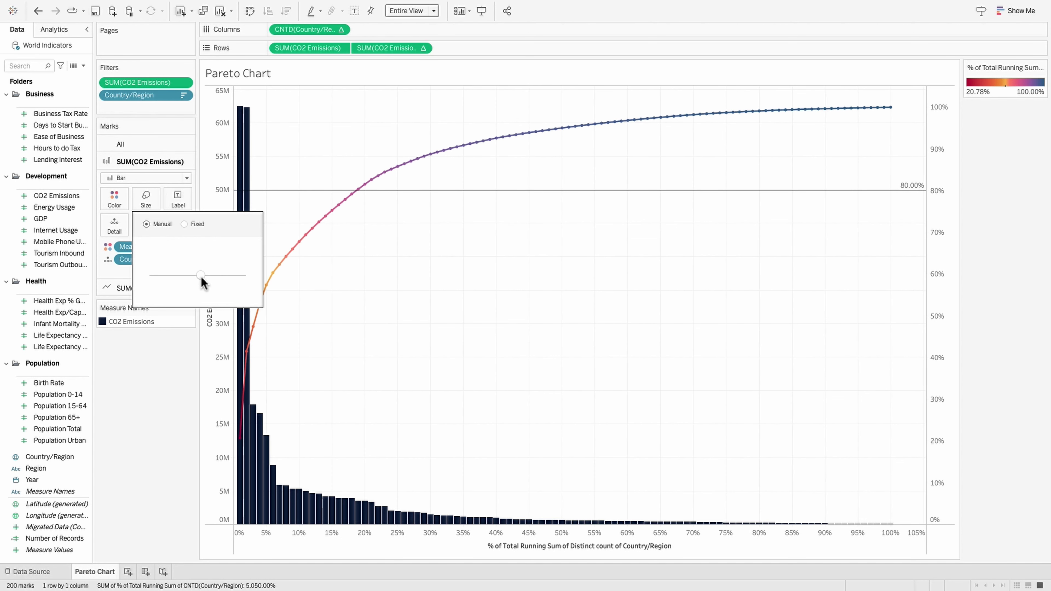
pyautogui.click(185, 398)
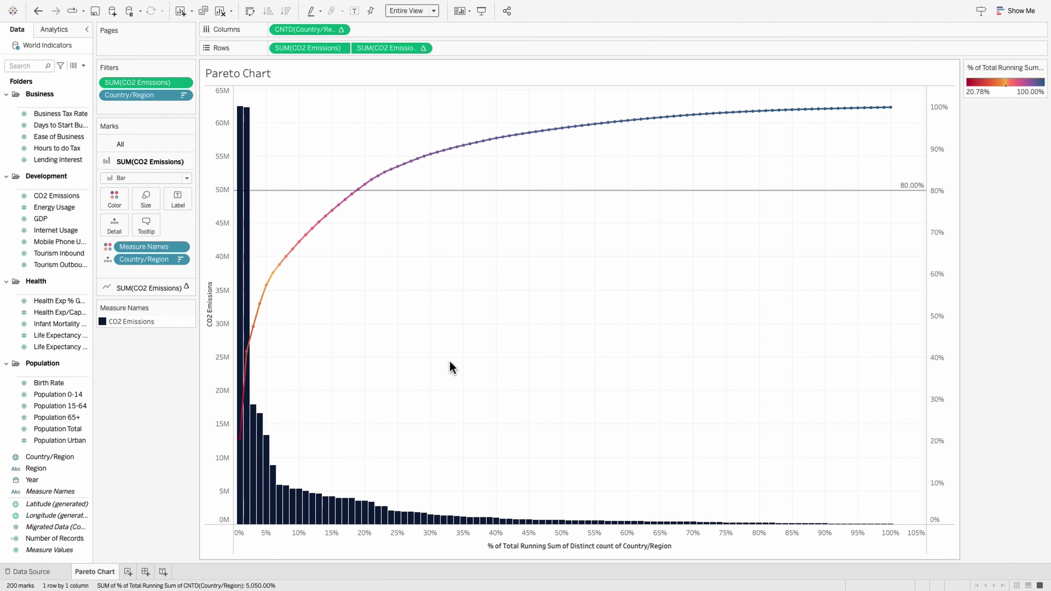
# Step: Add a constant reference line on the horizontal axis at 0.2 (20%)
pyautogui.click(54, 30)
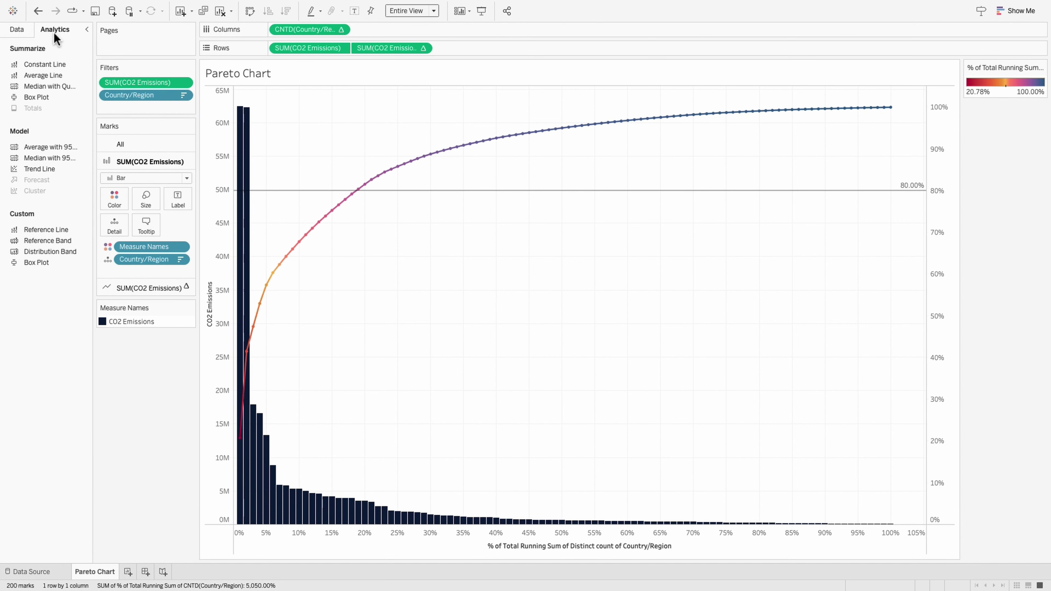
pyautogui.moveTo(45, 64); pyautogui.dragTo(298, 146)
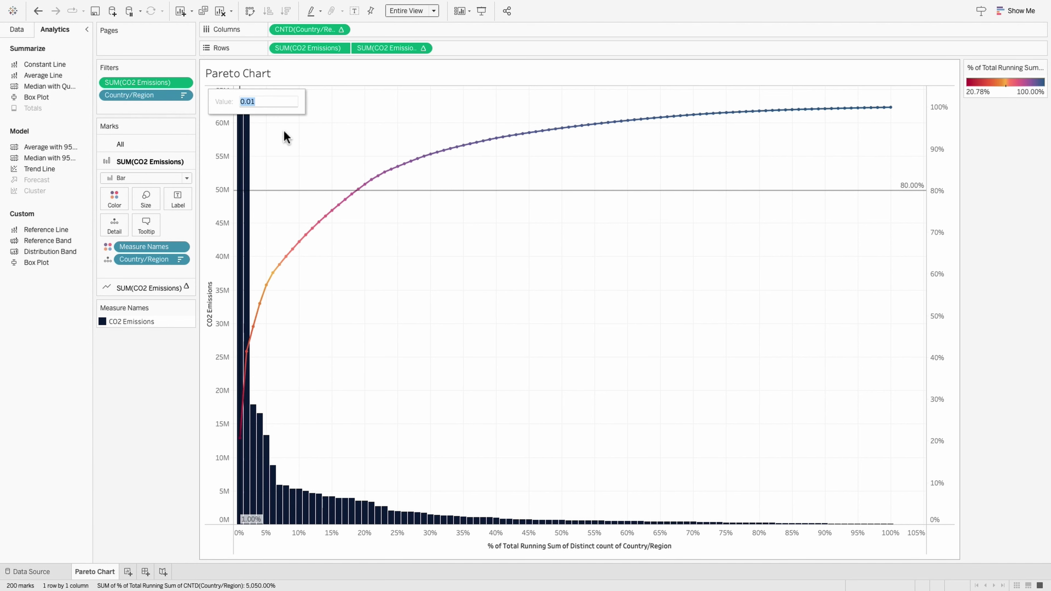
pyautogui.press('Return')
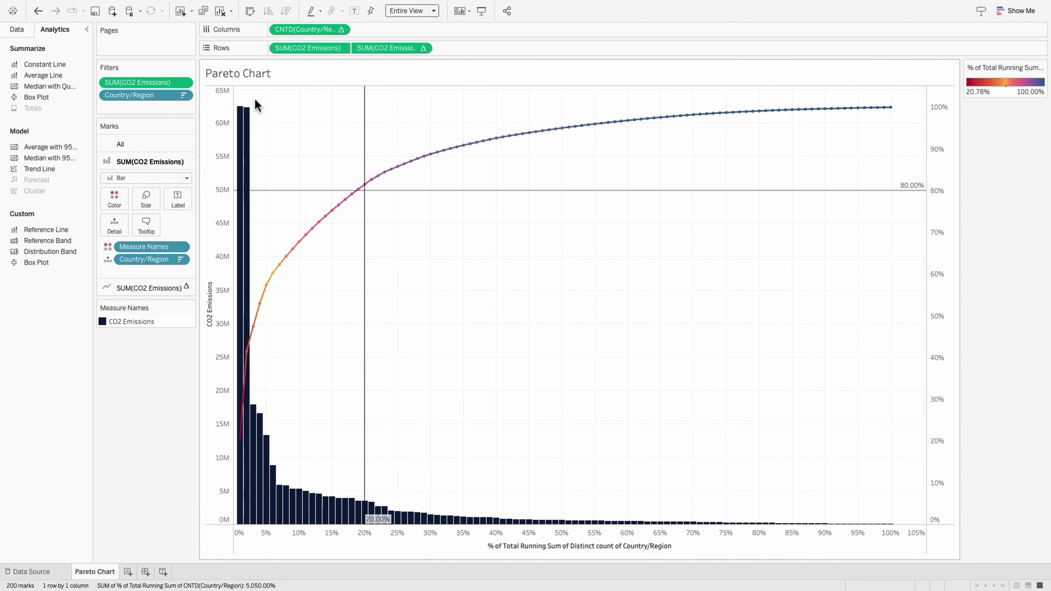
# Step: Append ' CO2 Emission' to the sheet title, making it 'Pareto Chart CO2 Emission'
pyautogui.doubleClick(271, 73)
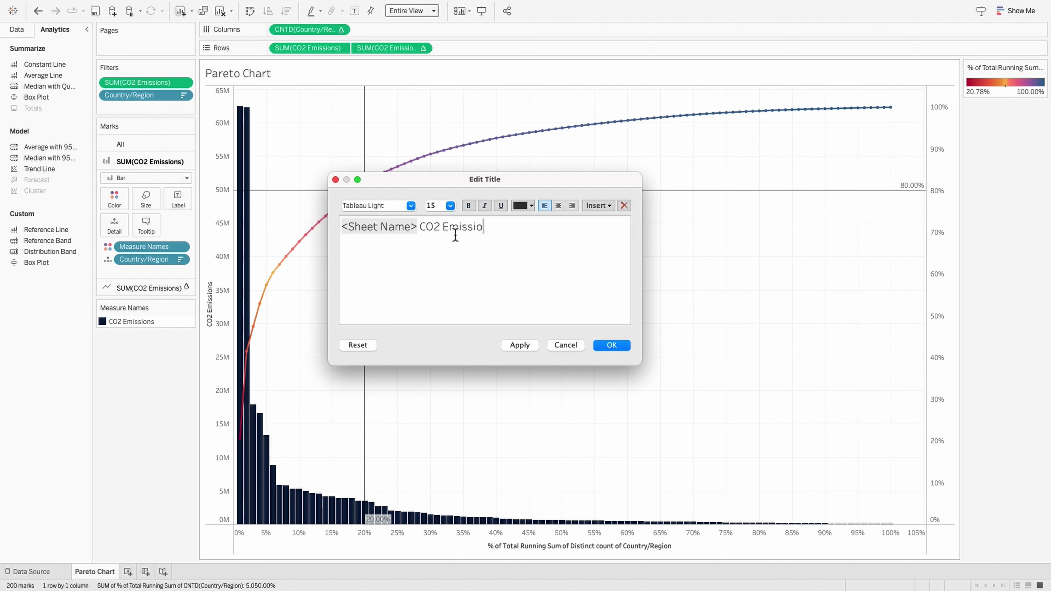
pyautogui.click(608, 347)
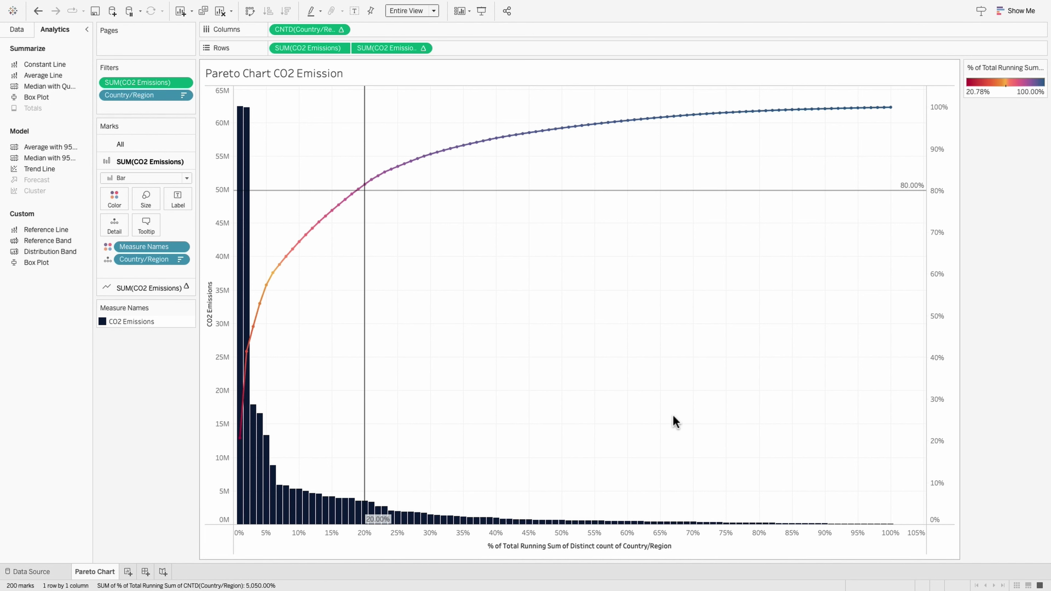
# Step: Set thin dotted grid lines and move the running-sum legend below Measure Names
pyautogui.rightClick(617, 404)
pyautogui.click(656, 456)
pyautogui.click(16, 61)
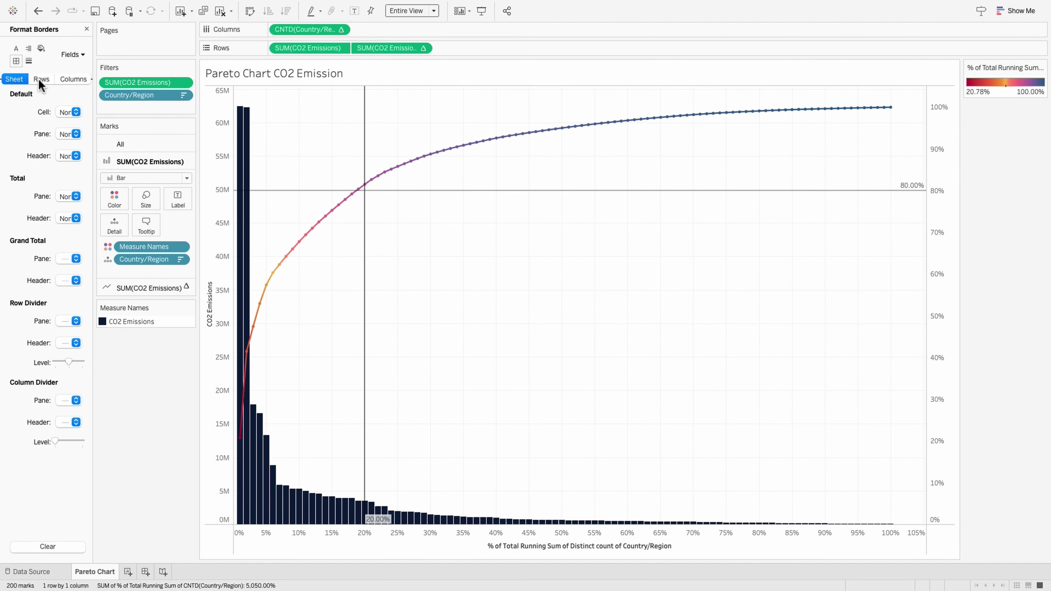
pyautogui.moveTo(98, 93); pyautogui.dragTo(151, 94)
pyautogui.click(66, 48)
pyautogui.click(92, 100)
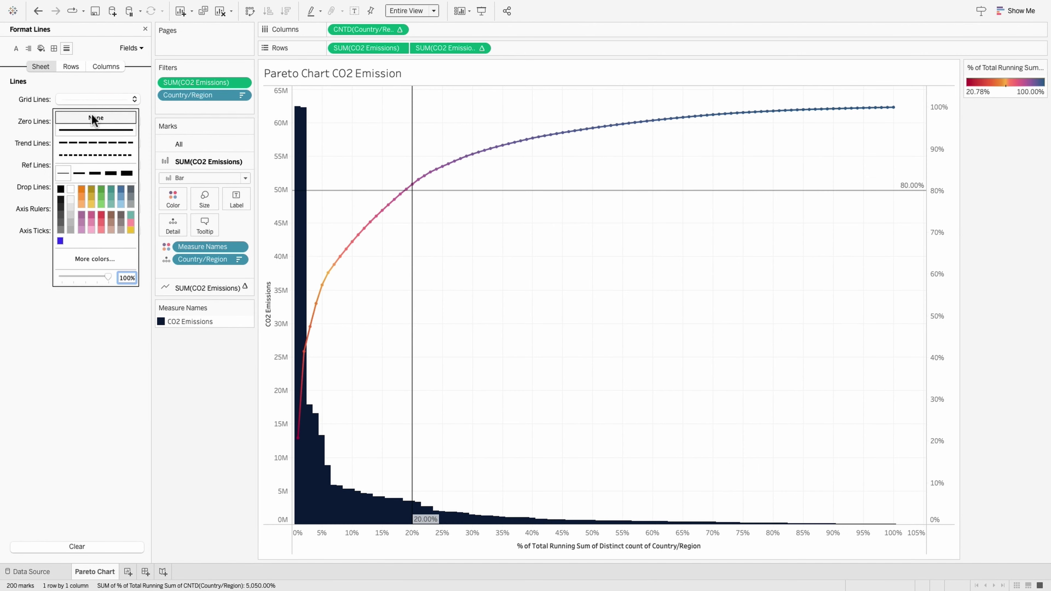
pyautogui.click(83, 130)
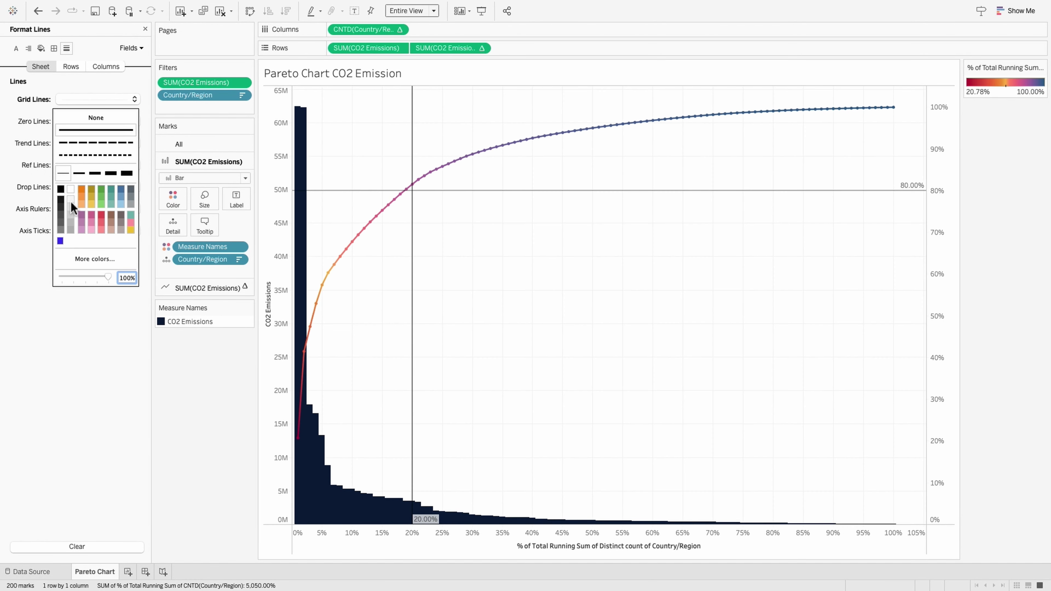
pyautogui.click(87, 154)
pyautogui.click(173, 380)
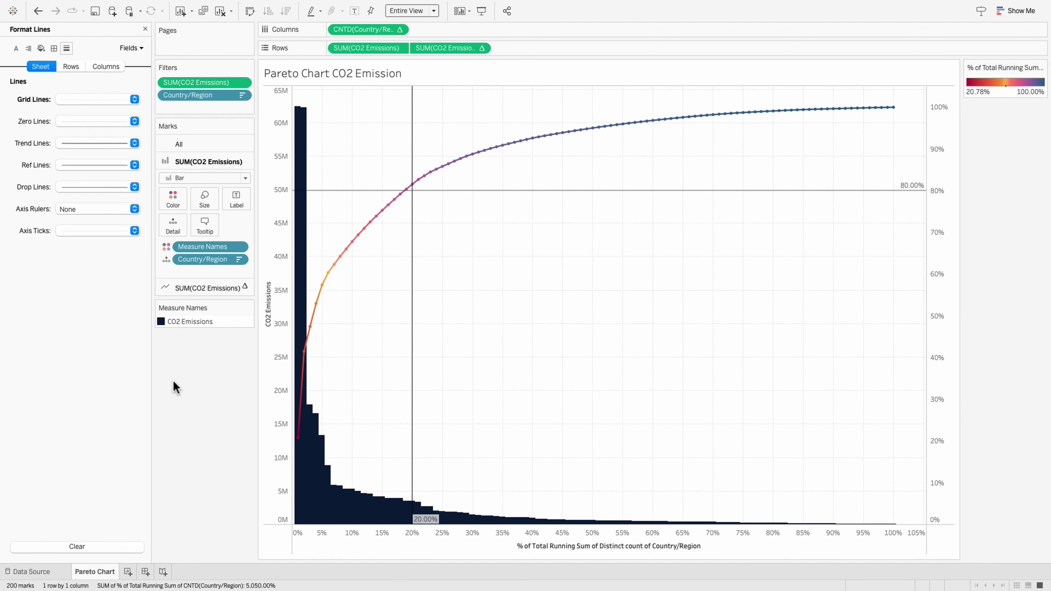
pyautogui.moveTo(56, 7)
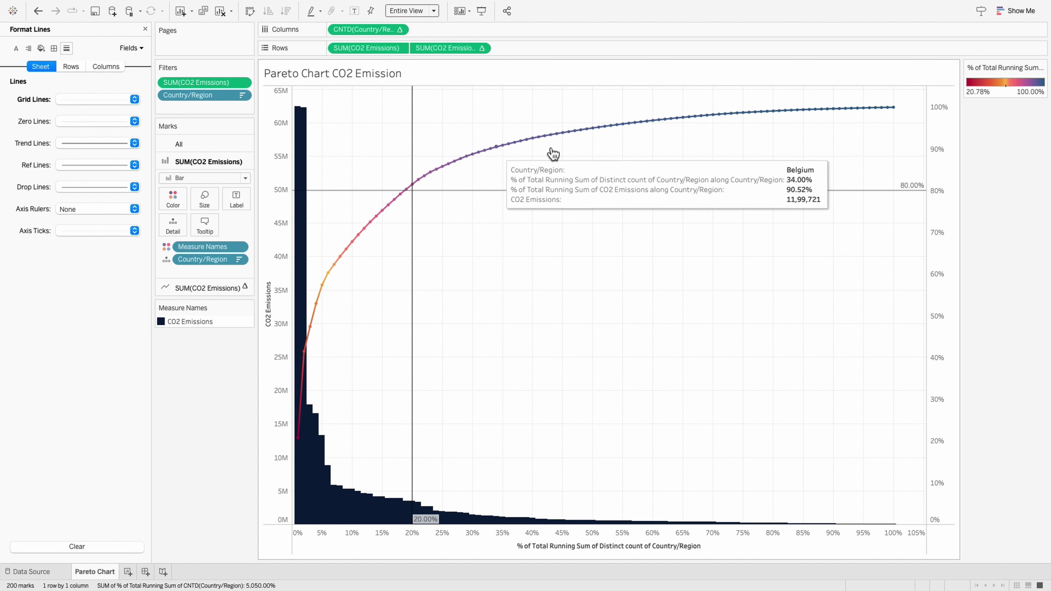
pyautogui.moveTo(1022, 68); pyautogui.dragTo(156, 323)
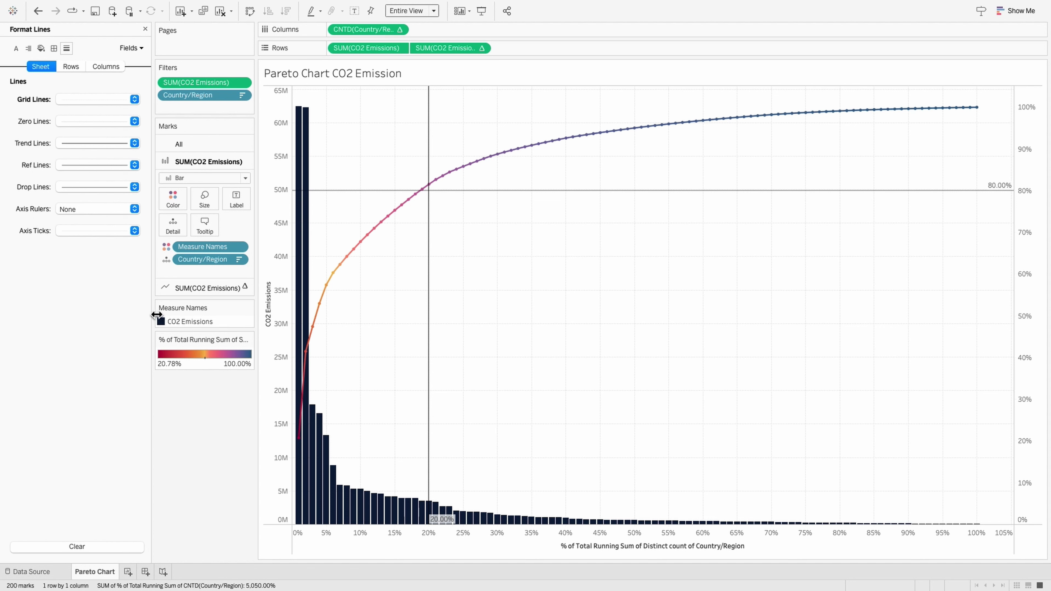
# Step: Make the title text white, centred and in Tableau Bold
pyautogui.doubleClick(265, 73)
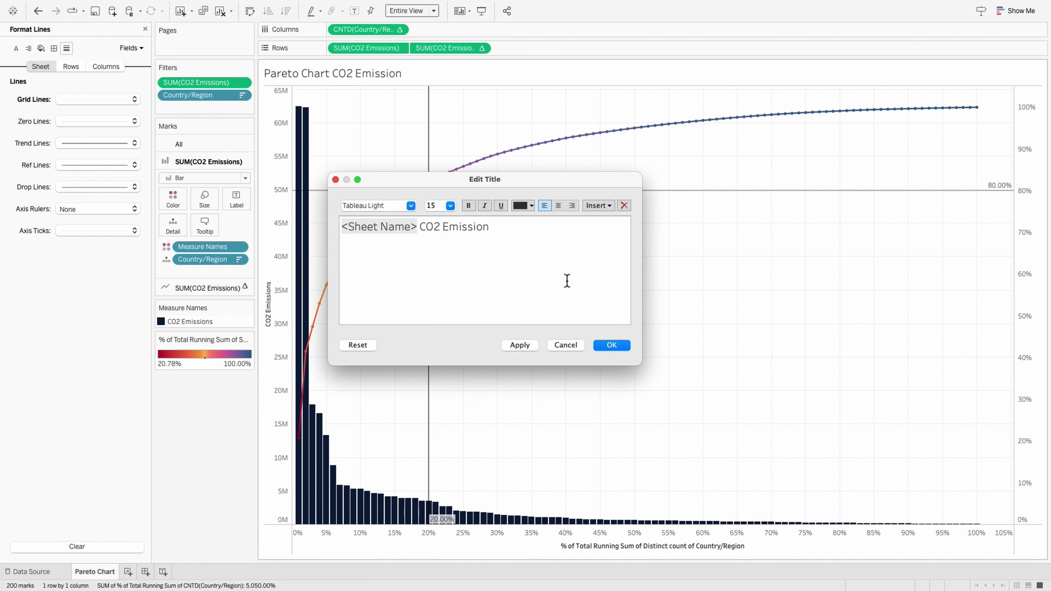
pyautogui.click(531, 205)
pyautogui.click(522, 219)
pyautogui.click(558, 206)
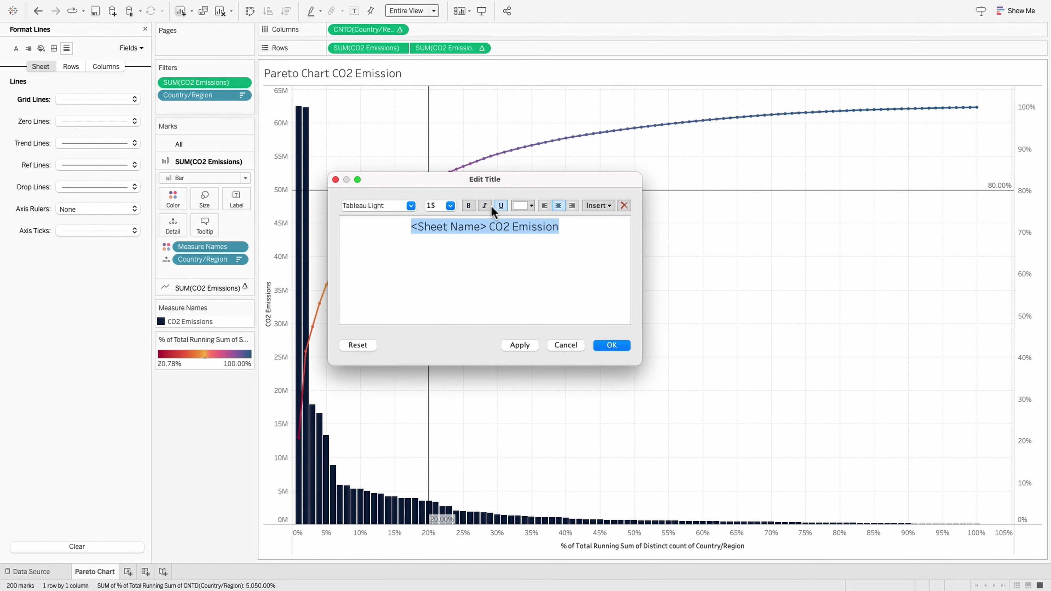
pyautogui.click(411, 205)
pyautogui.click(392, 265)
pyautogui.click(611, 345)
# Step: Give the title band black background shading
pyautogui.rightClick(548, 72)
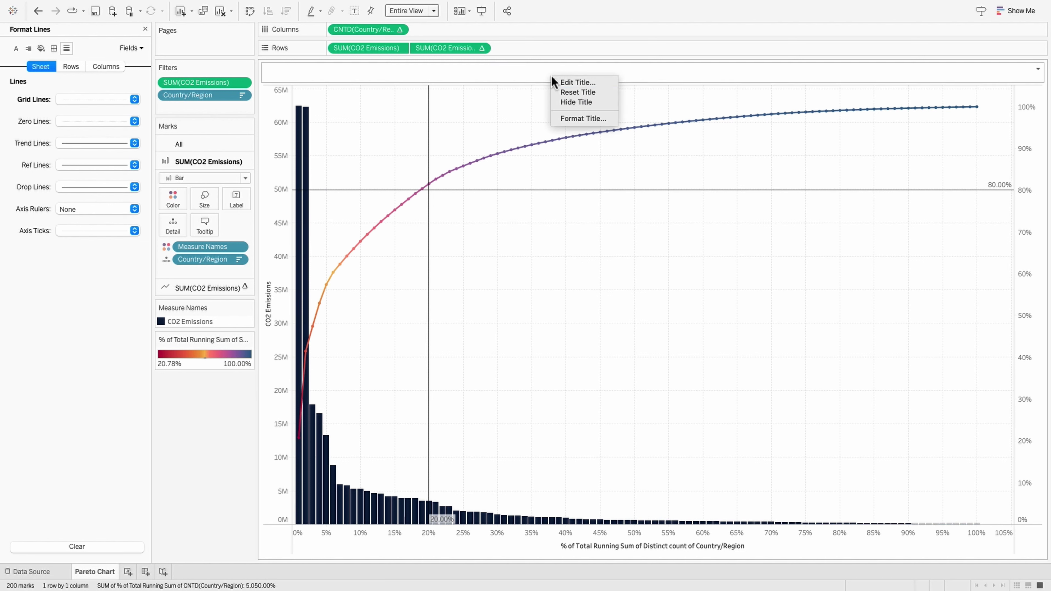
pyautogui.click(577, 118)
pyautogui.click(80, 70)
pyautogui.click(60, 101)
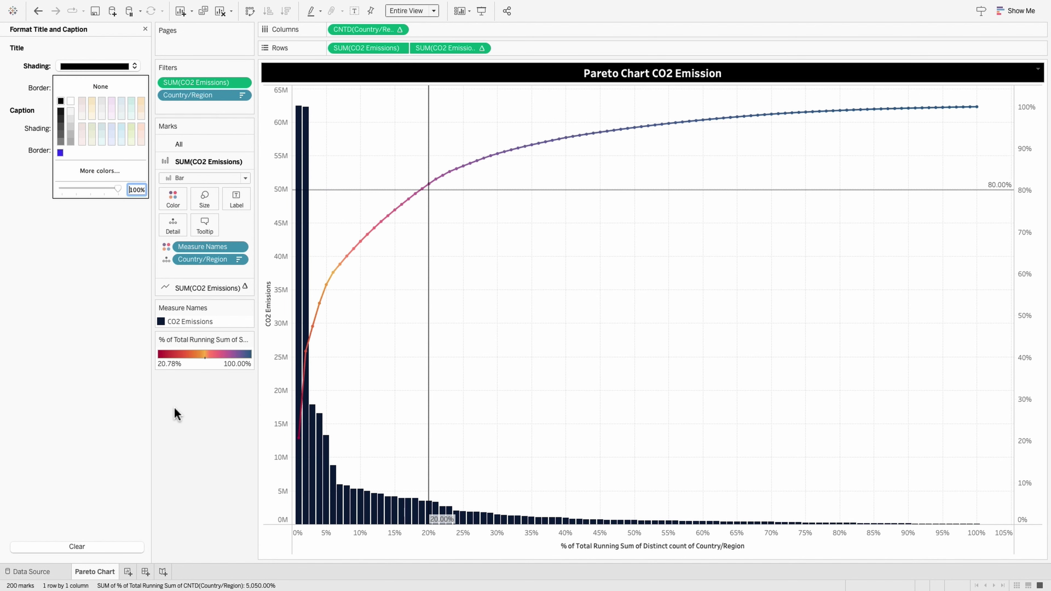
pyautogui.click(281, 72)
pyautogui.rightClick(294, 75)
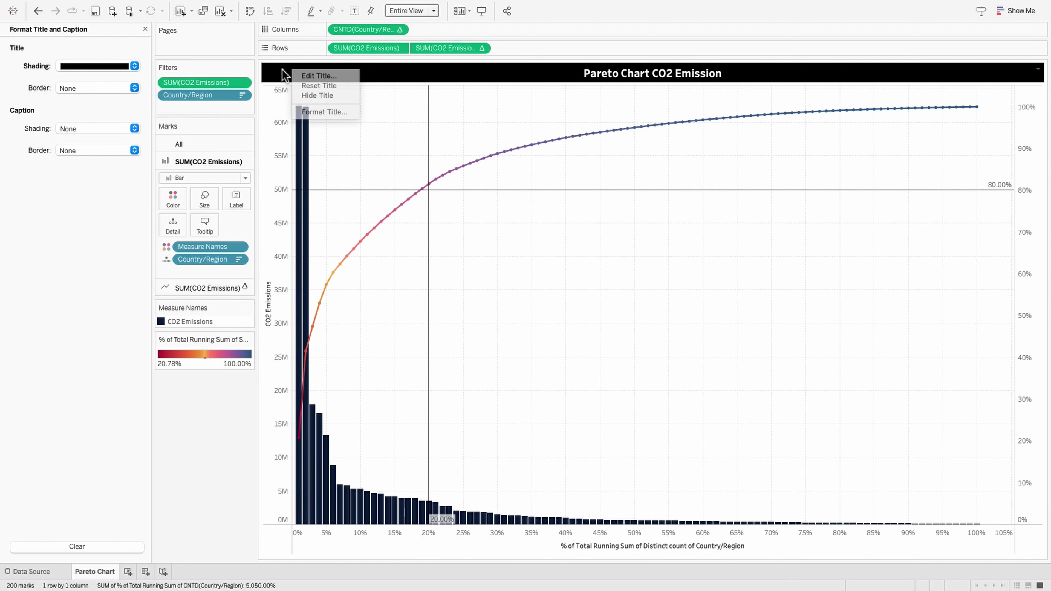
pyautogui.click(514, 112)
# Step: Set the worksheet background shading to near-white
pyautogui.rightClick(514, 111)
pyautogui.click(526, 158)
pyautogui.click(41, 48)
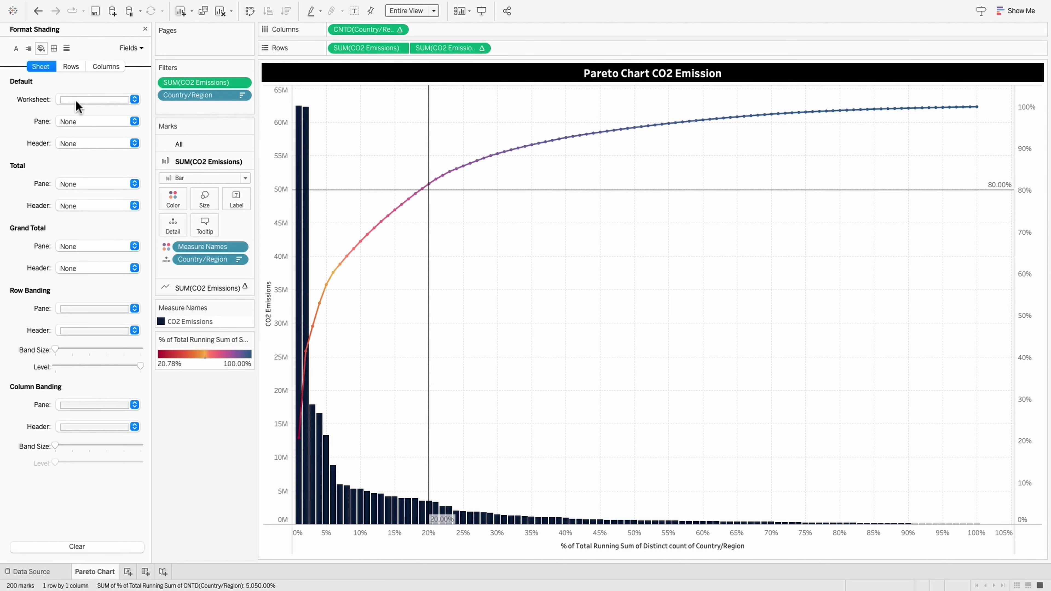
pyautogui.click(76, 99)
pyautogui.click(69, 154)
pyautogui.click(70, 143)
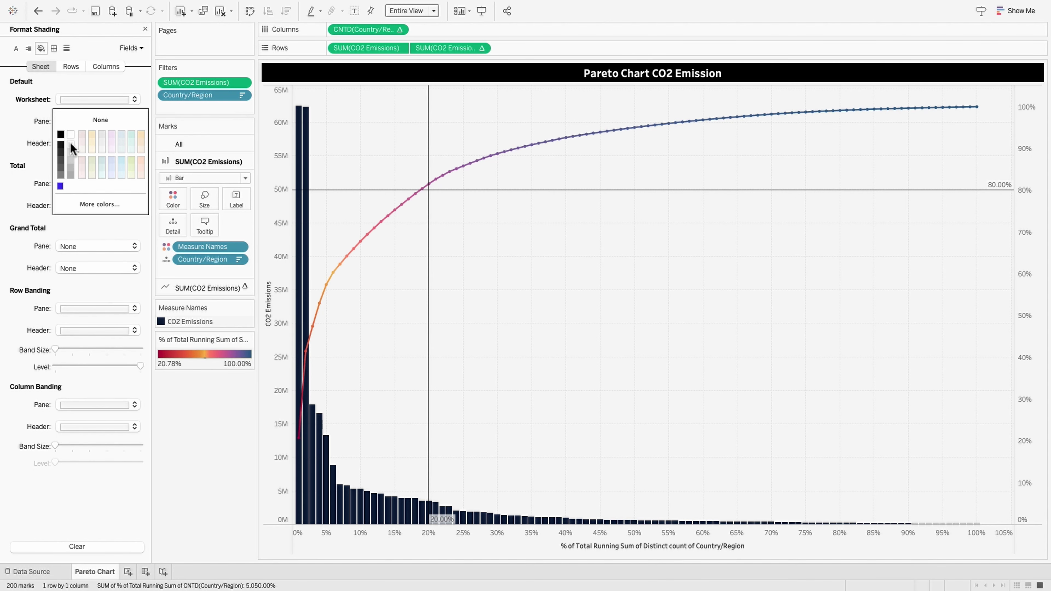
pyautogui.click(372, 131)
# Step: Set both row and column dividers to None
pyautogui.rightClick(387, 132)
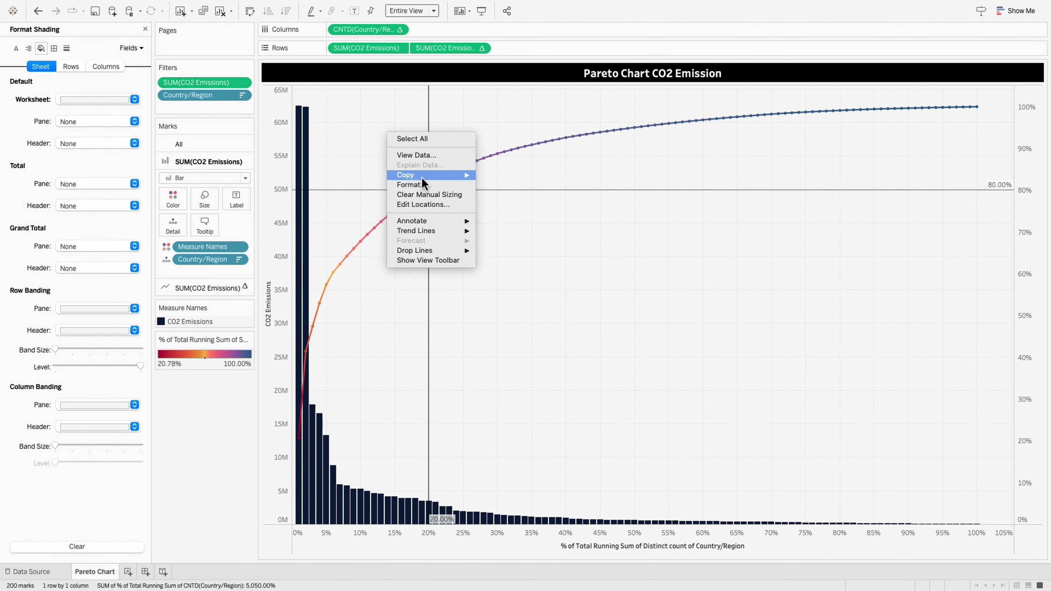
pyautogui.click(402, 185)
pyautogui.click(54, 48)
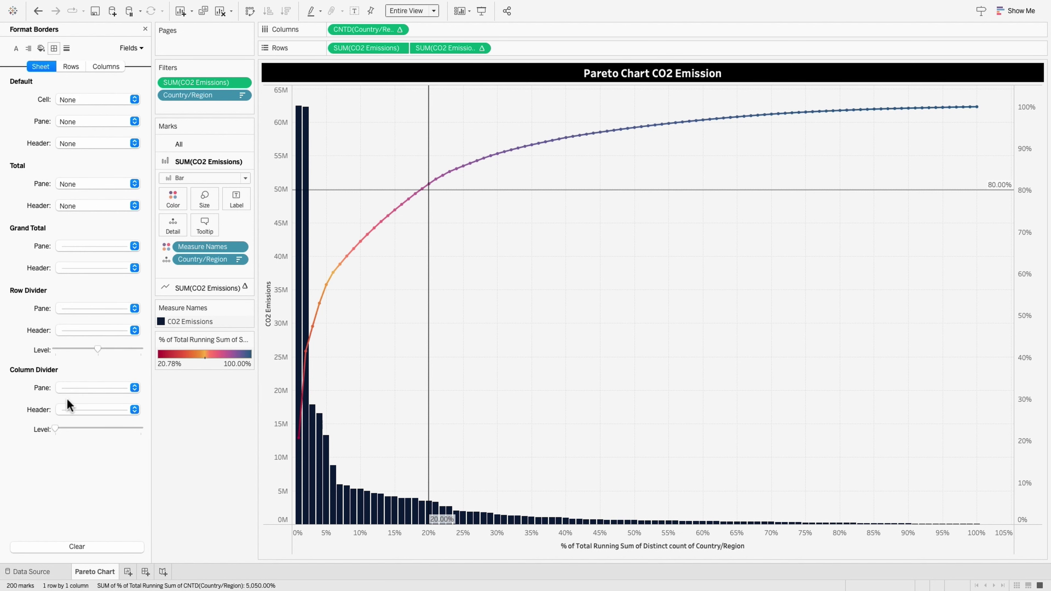
pyautogui.click(78, 309)
pyautogui.click(82, 327)
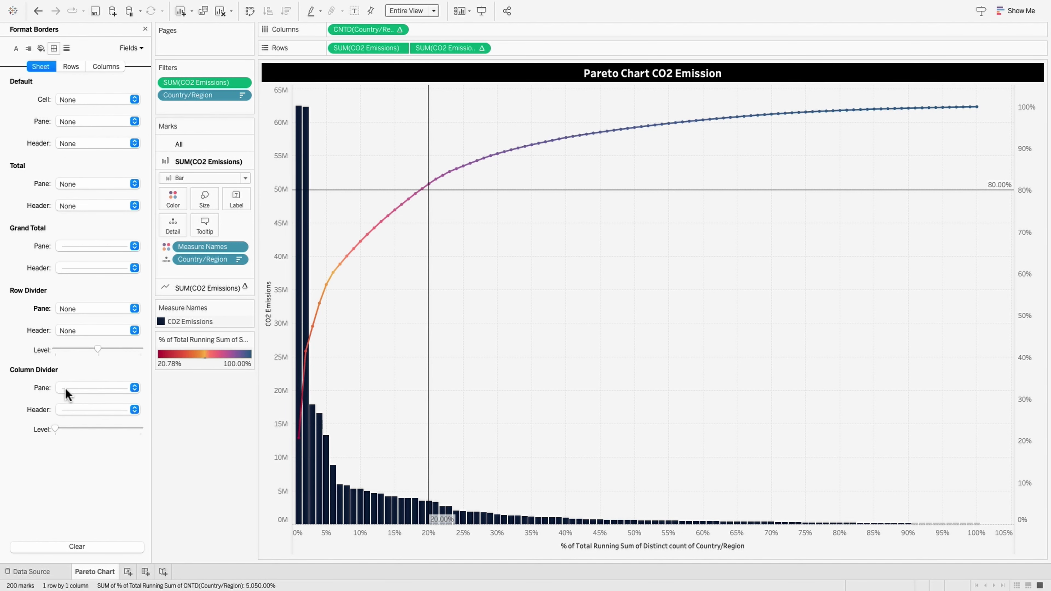
pyautogui.click(68, 388)
pyautogui.click(72, 408)
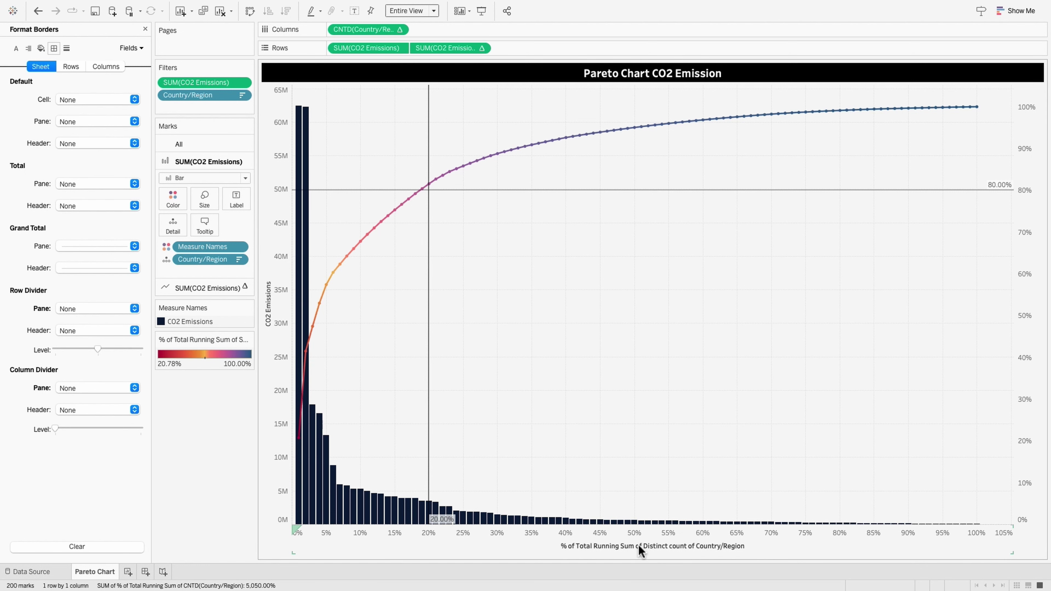
# Step: Label the cumulative line with Country/Region in 7 pt font
pyautogui.click(207, 288)
pyautogui.moveTo(207, 277); pyautogui.dragTo(231, 220)
pyautogui.click(232, 221)
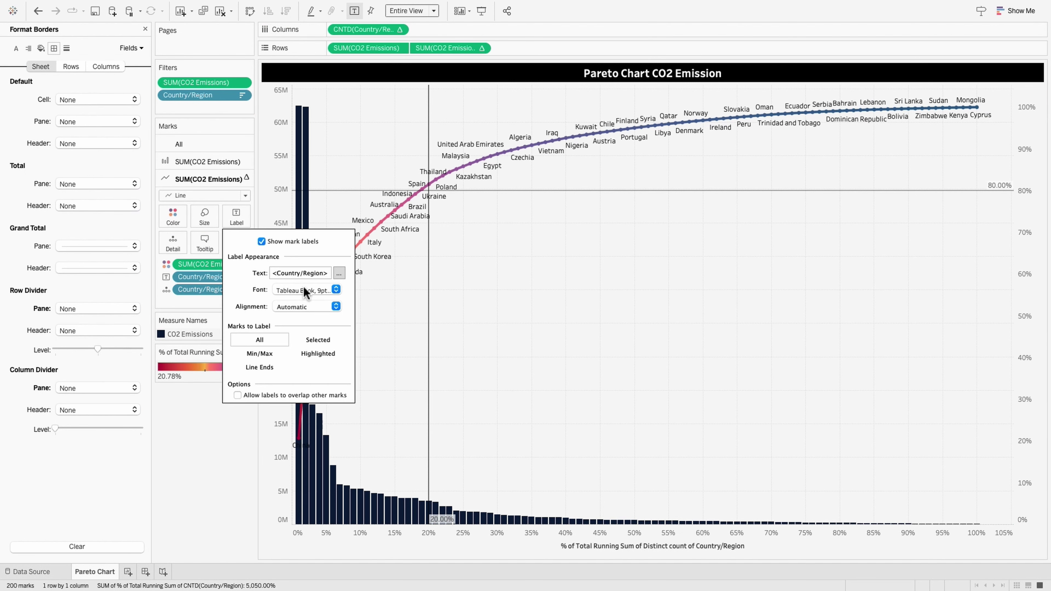
pyautogui.click(307, 290)
pyautogui.write('7')
pyautogui.press('Return')
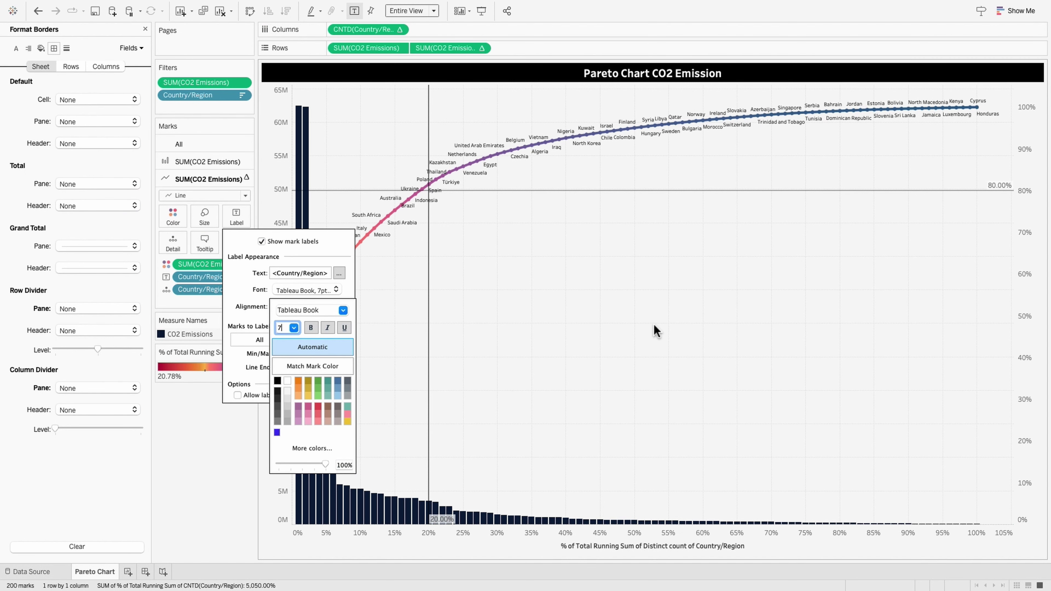
pyautogui.click(589, 331)
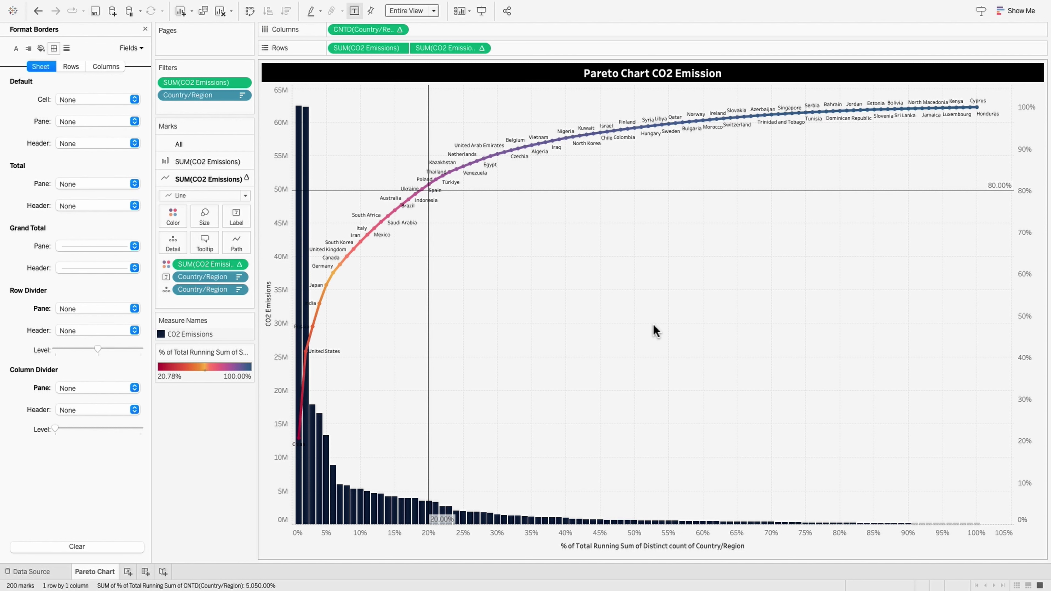
# Step: Set the country labels to Match Mark Color
pyautogui.click(234, 225)
pyautogui.click(306, 290)
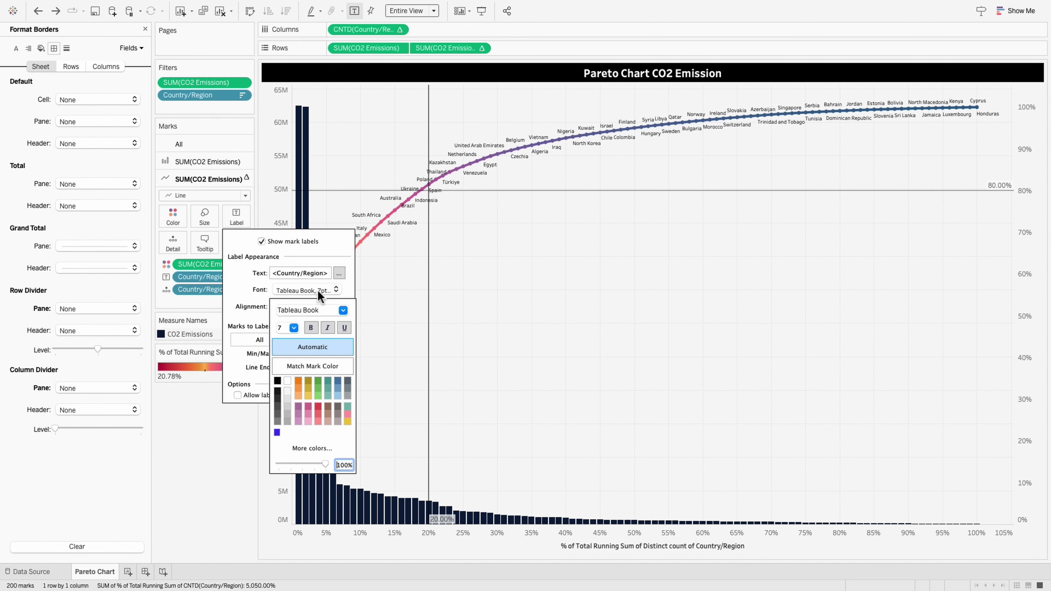
pyautogui.click(306, 366)
pyautogui.click(612, 317)
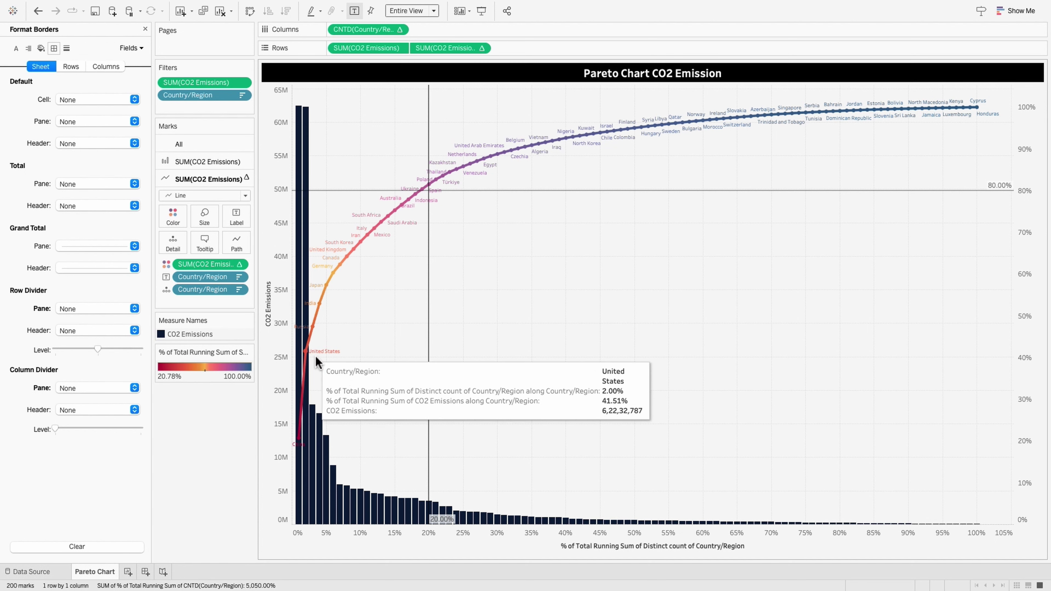
# Step: Switch the country labels to a bold font
pyautogui.click(234, 225)
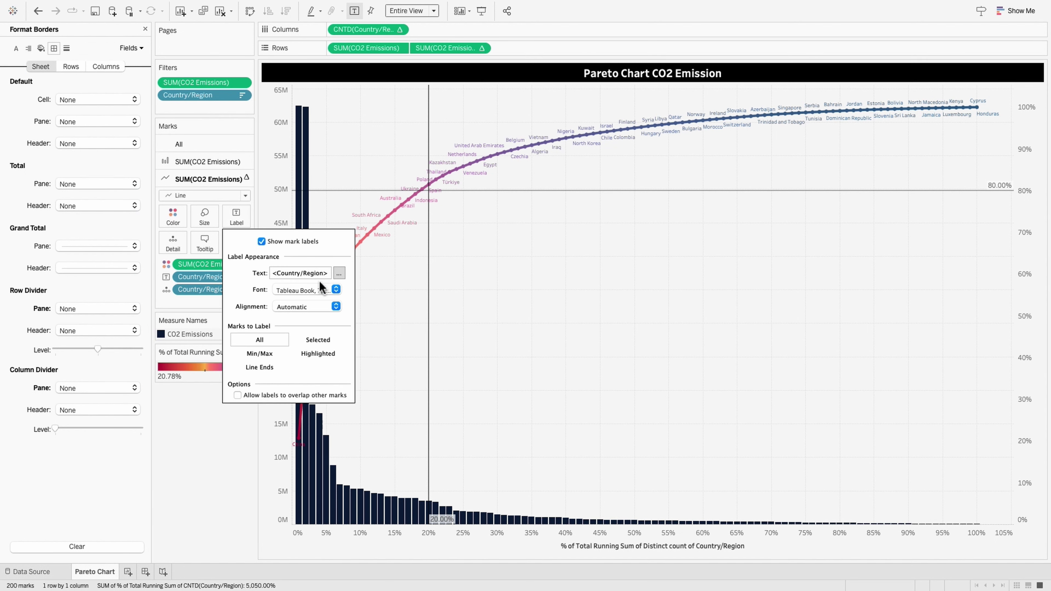
pyautogui.click(336, 290)
pyautogui.click(343, 311)
pyautogui.click(314, 359)
pyautogui.click(496, 359)
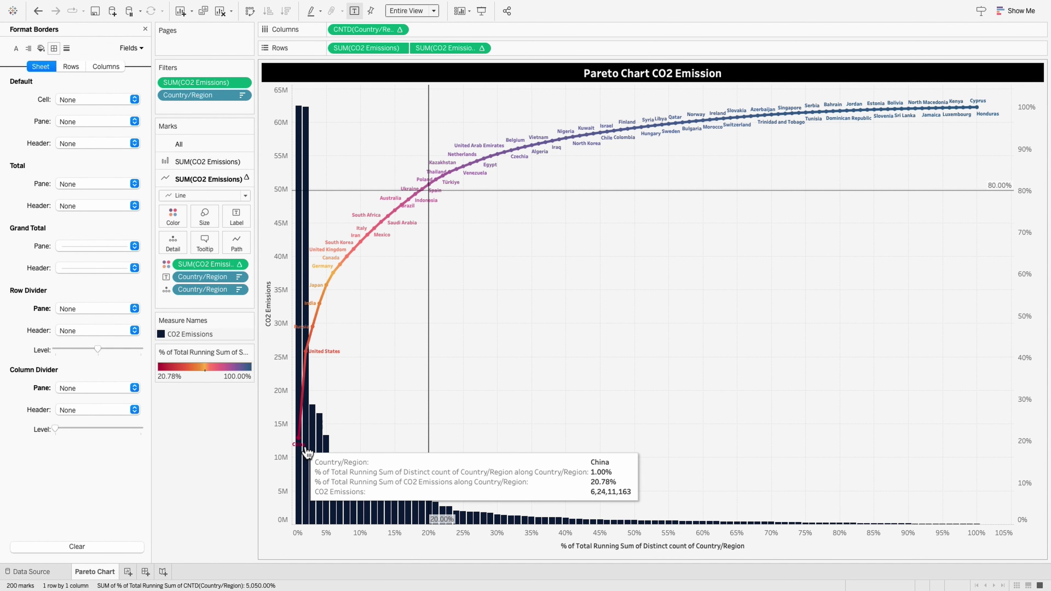
pyautogui.moveTo(316, 351)
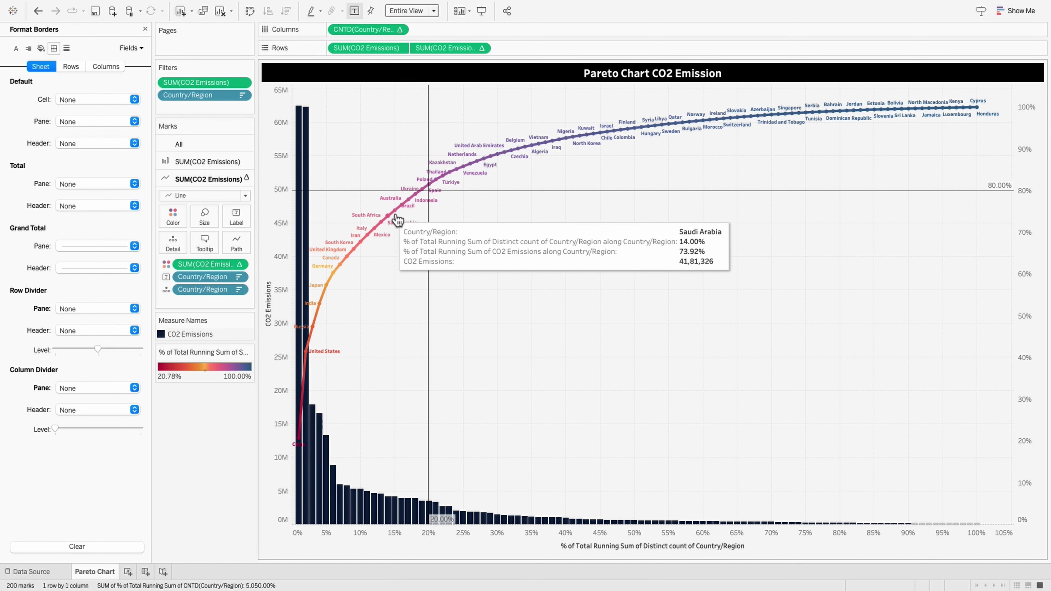
pyautogui.moveTo(399, 213)
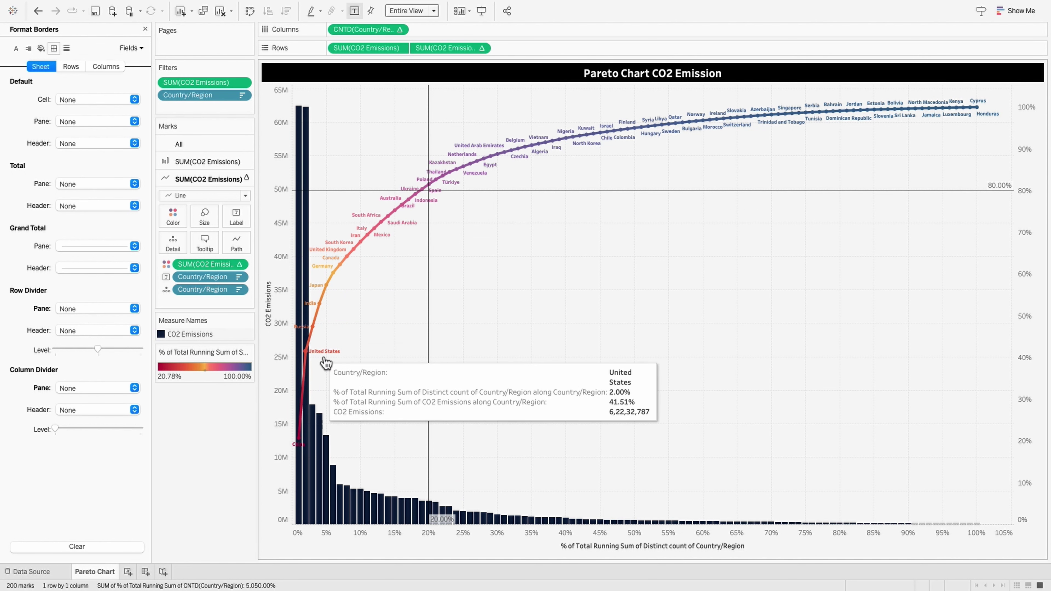